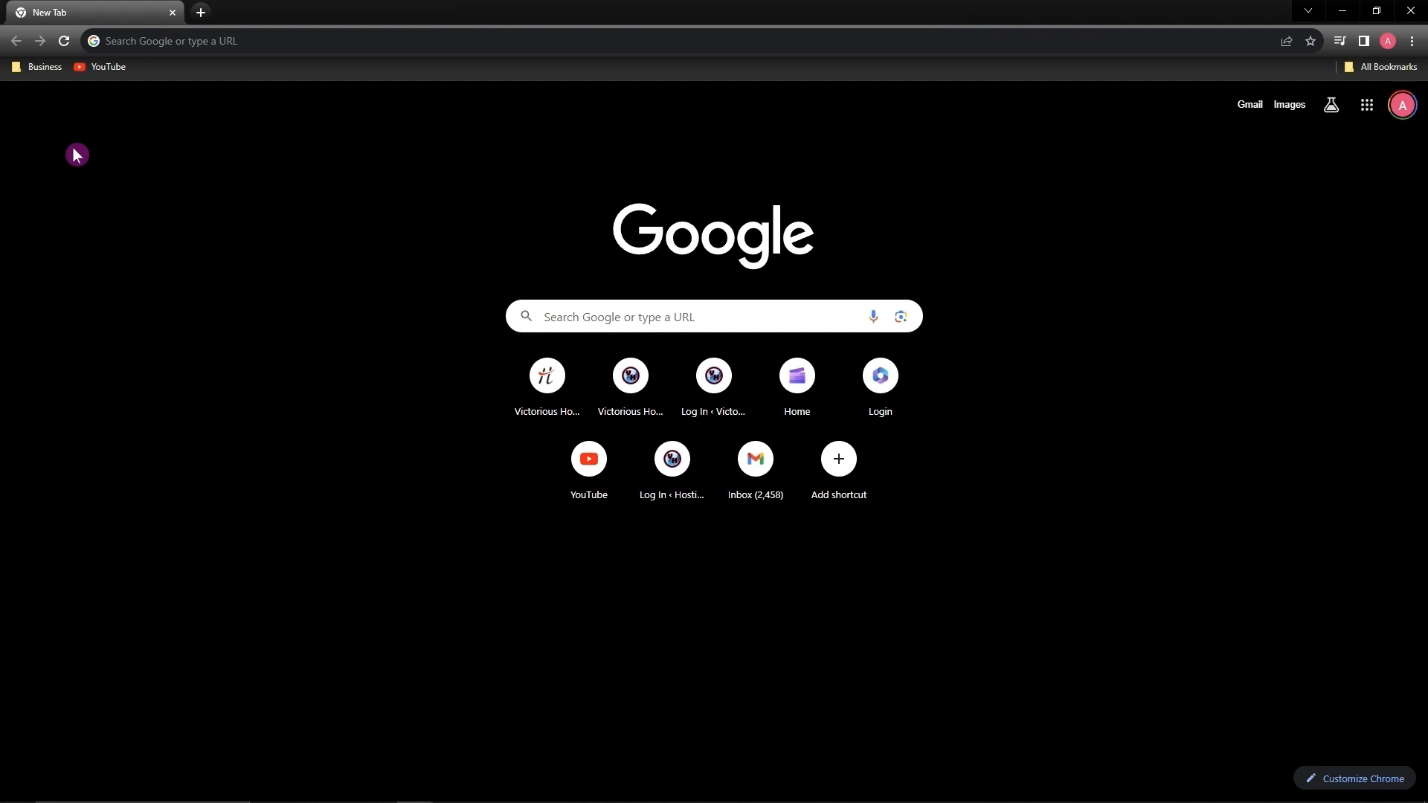
# Open the us.cloudlogin.co hosting control panel login page.
pyautogui.click(176, 47)
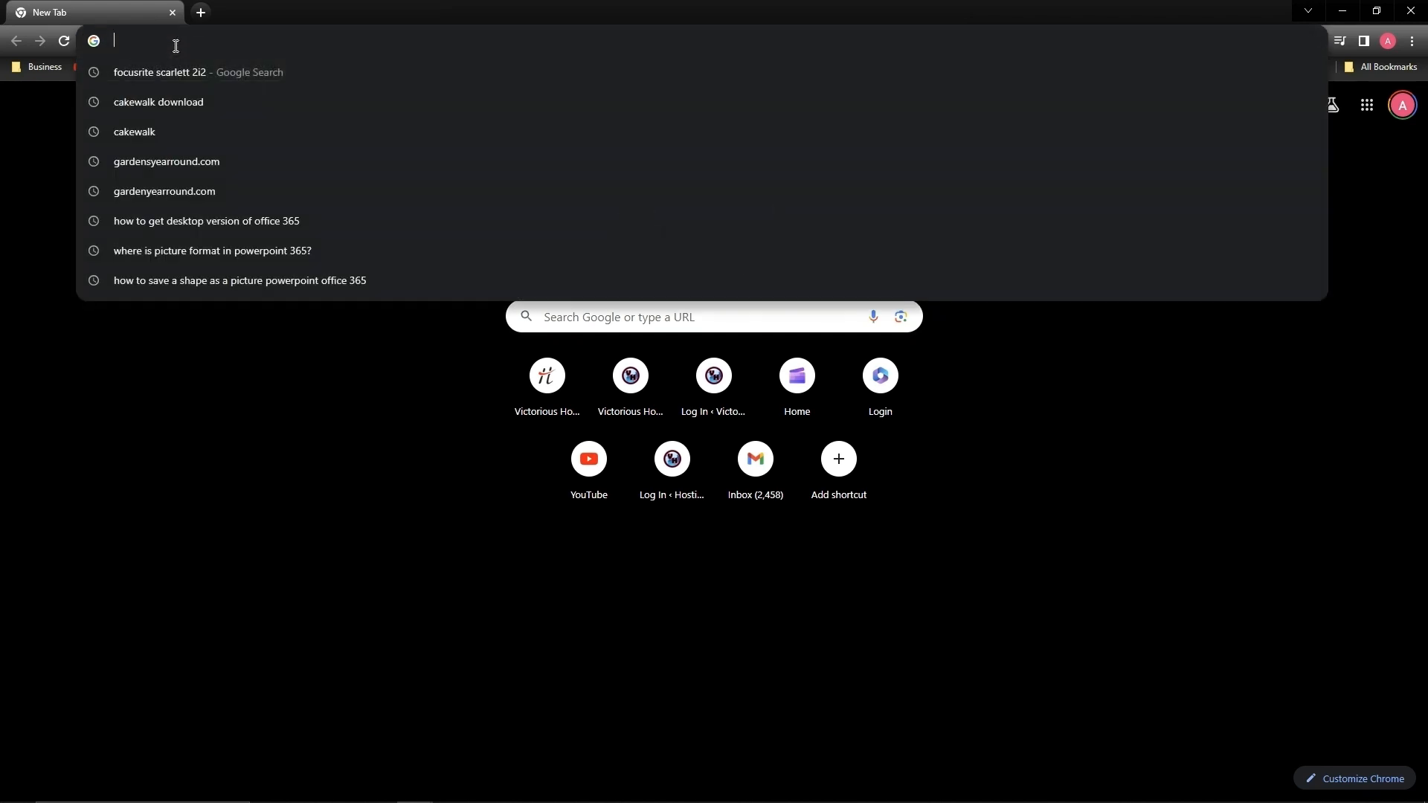
pyautogui.write('us.cloudlogin.co')
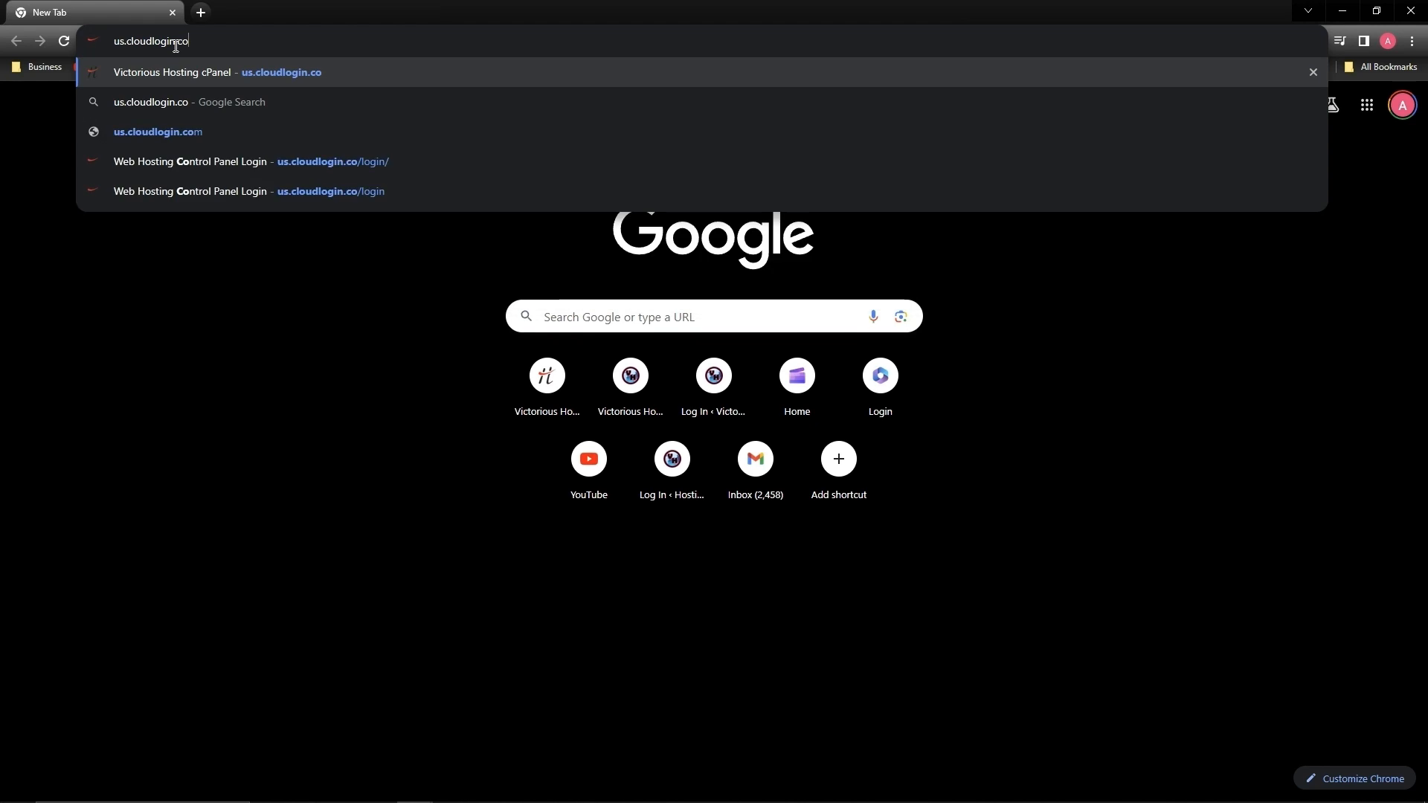
pyautogui.press('Return')
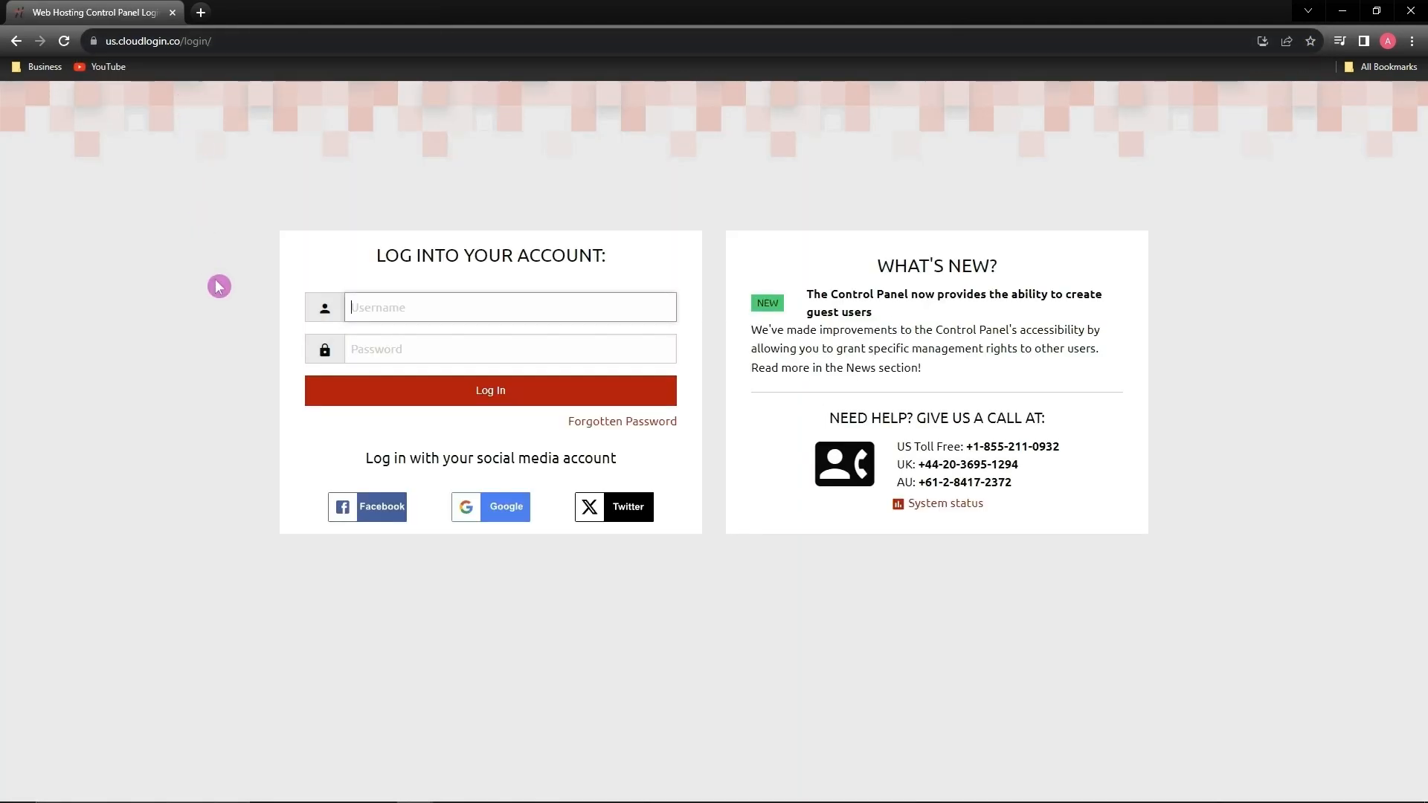
# Log into the control panel with the account username and password.
pyautogui.click(358, 301)
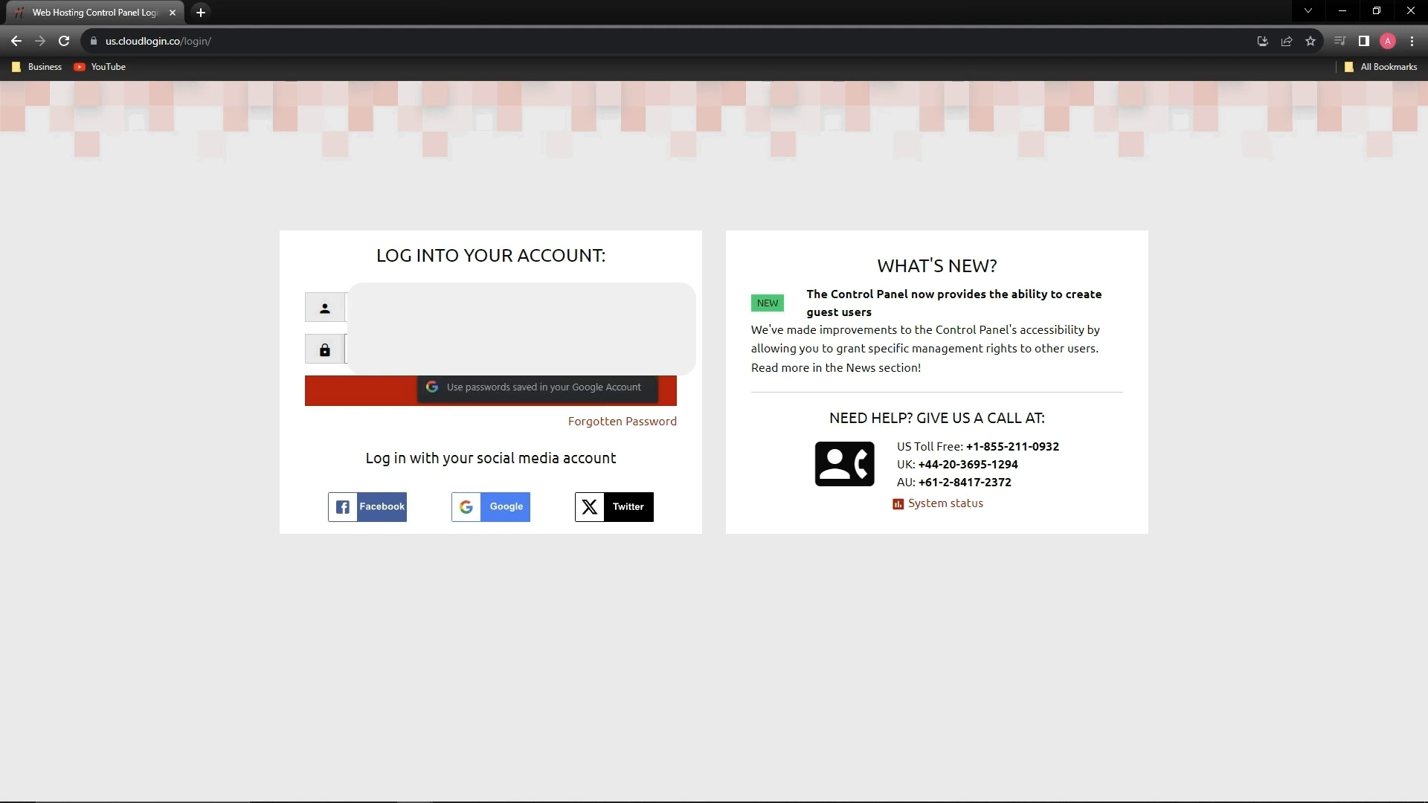
pyautogui.hotkey('ctrl', 'v')
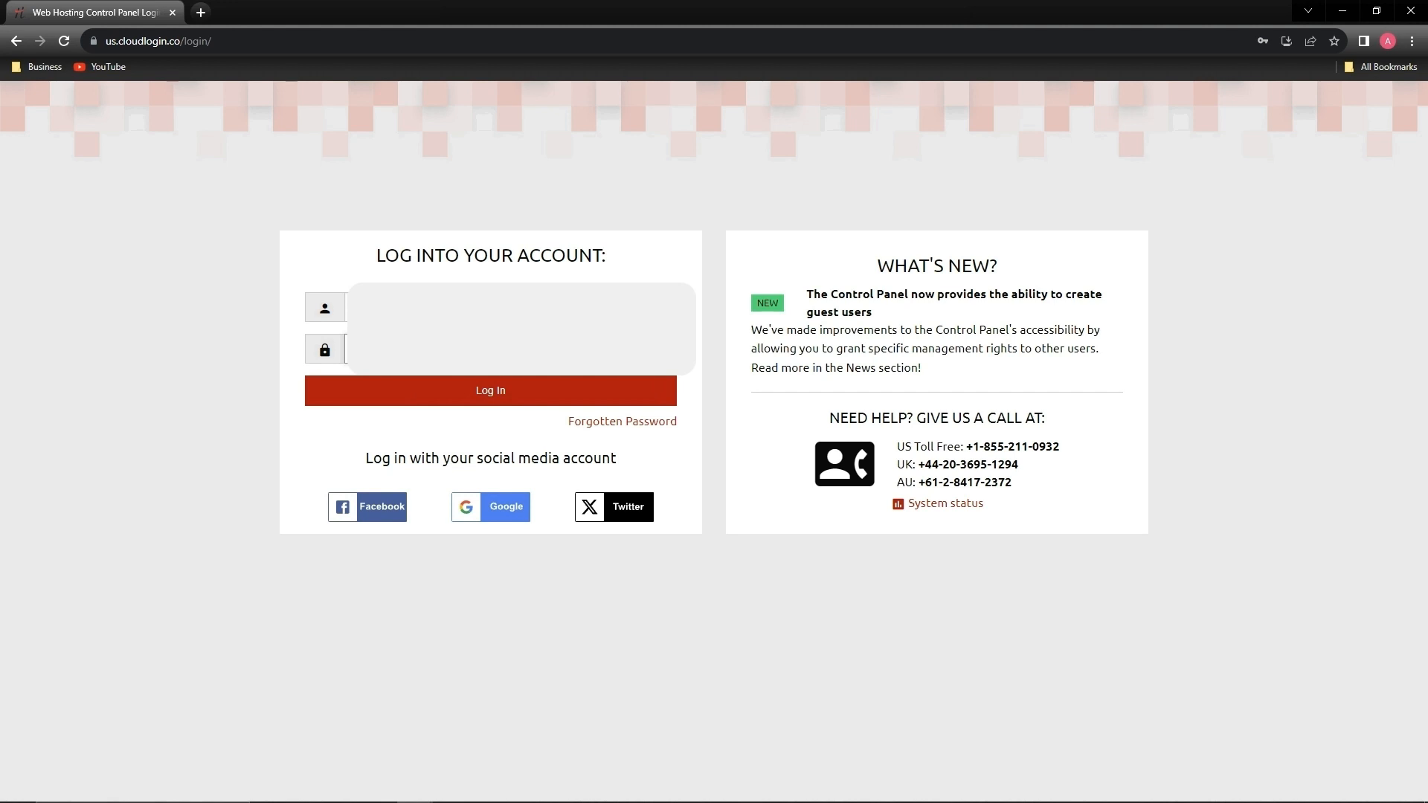
pyautogui.click(461, 400)
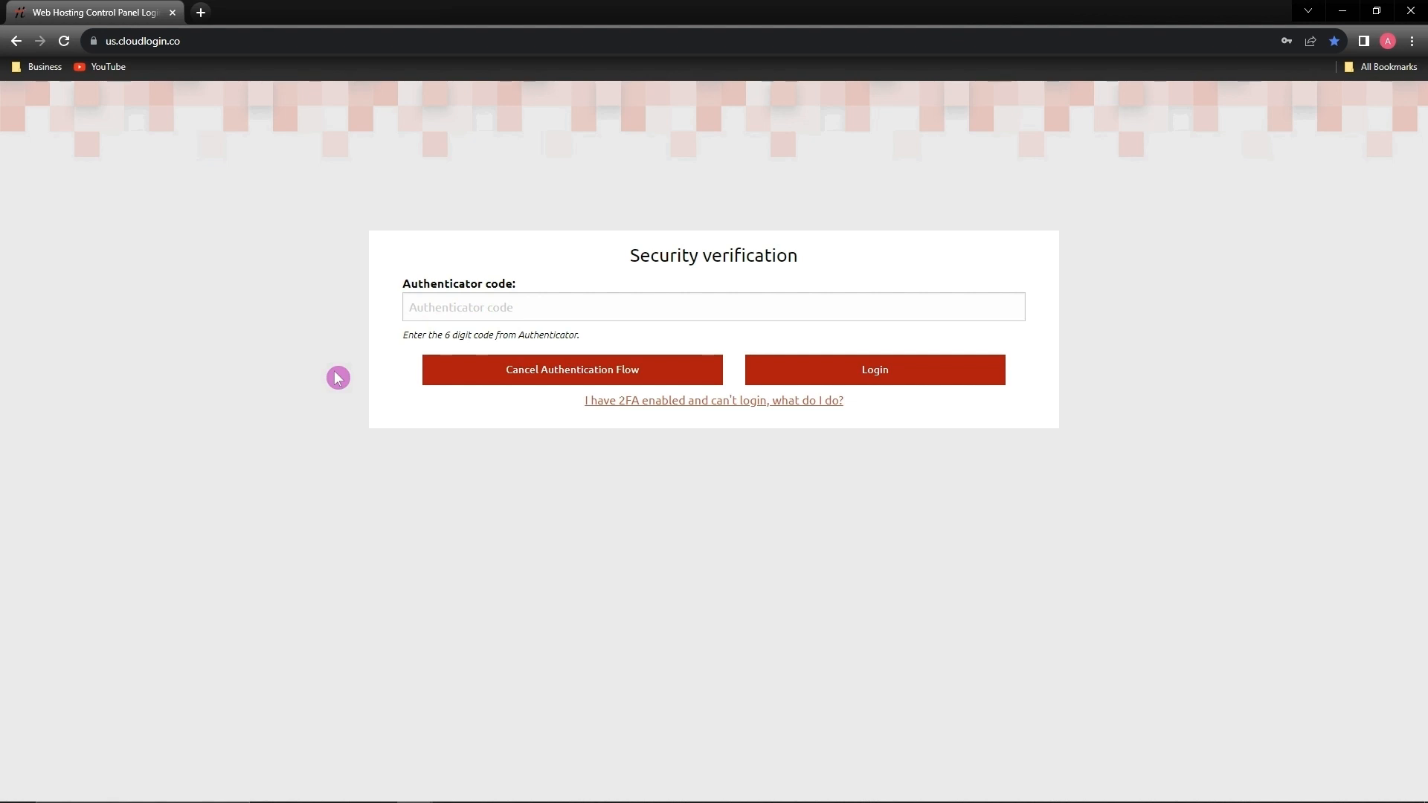
# Enter the 6-digit authenticator code and complete the login.
pyautogui.click(501, 305)
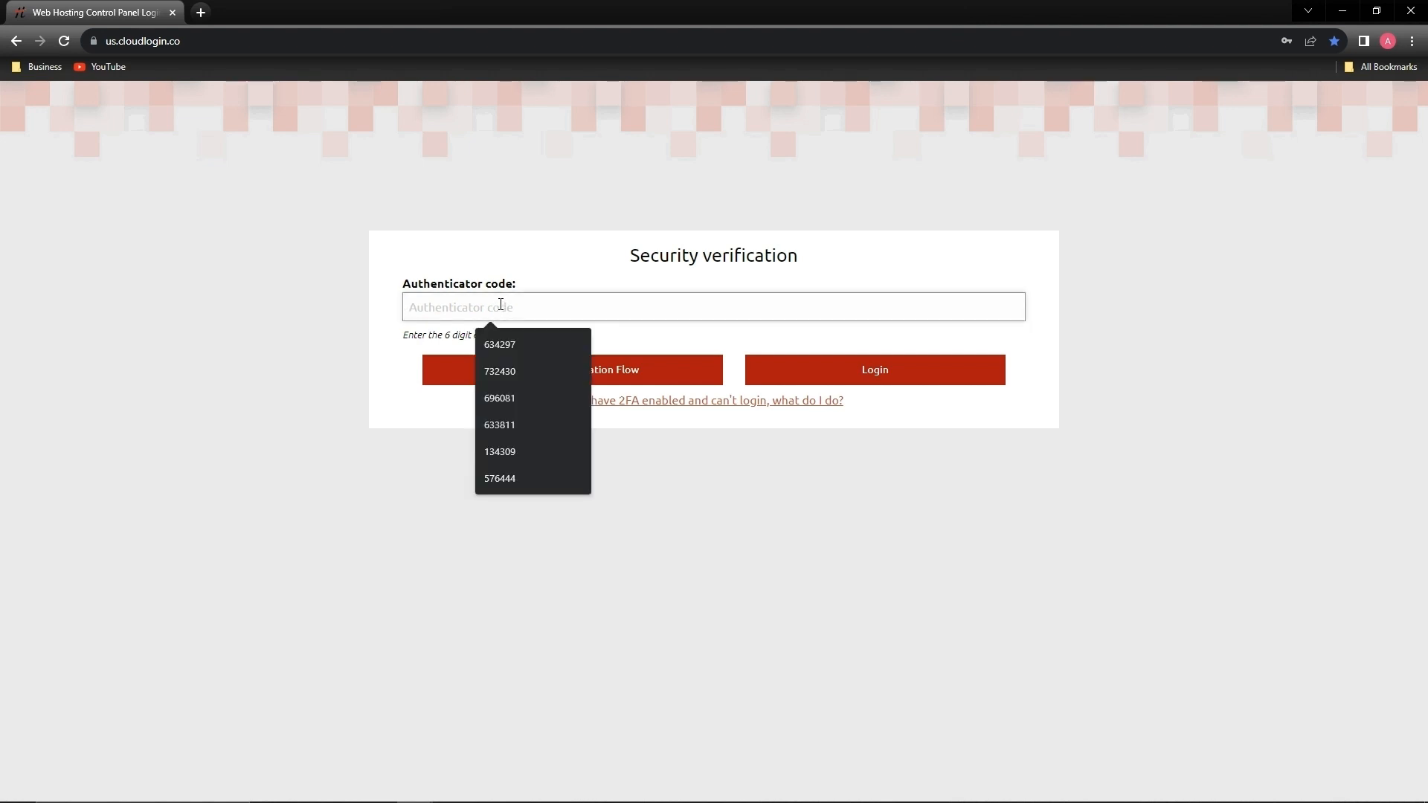
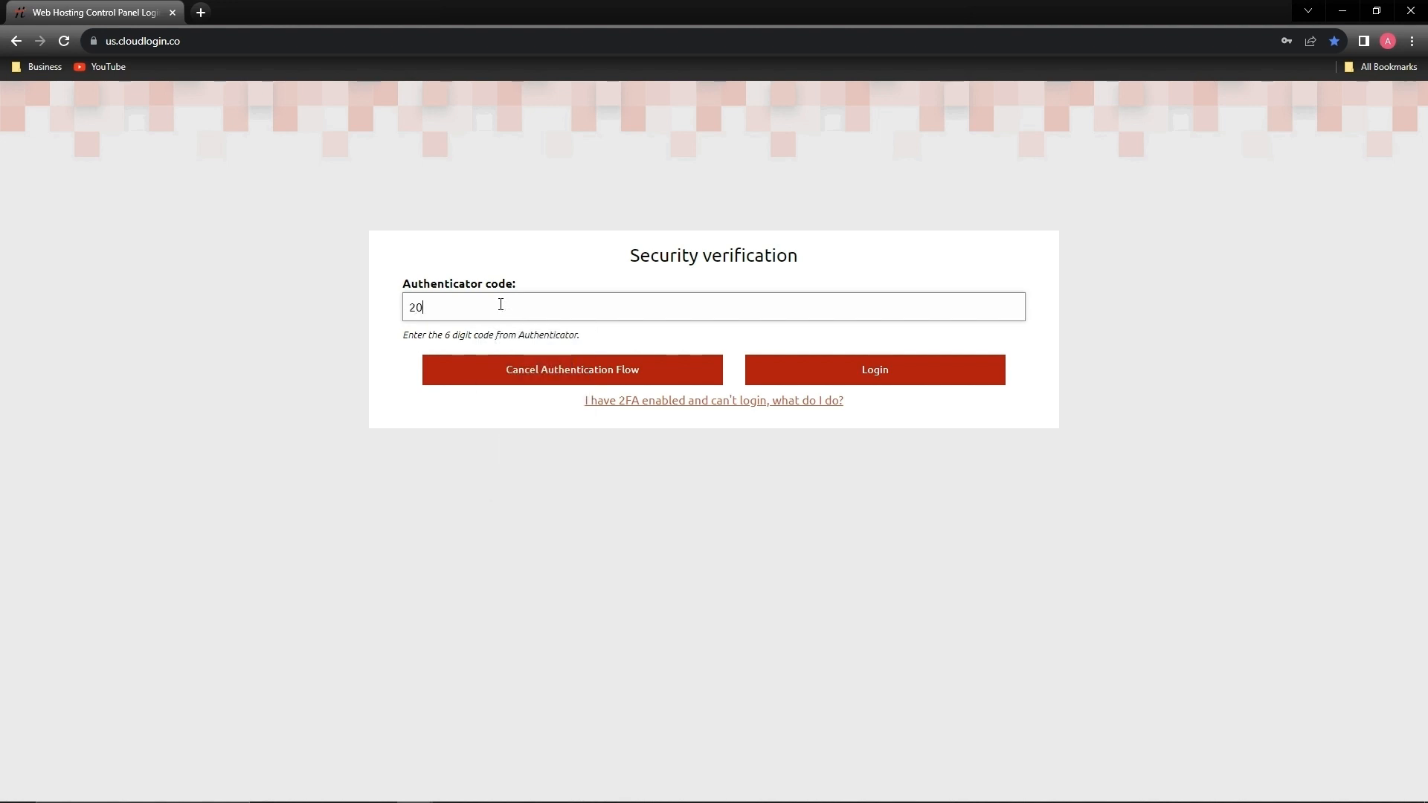
pyautogui.click(811, 370)
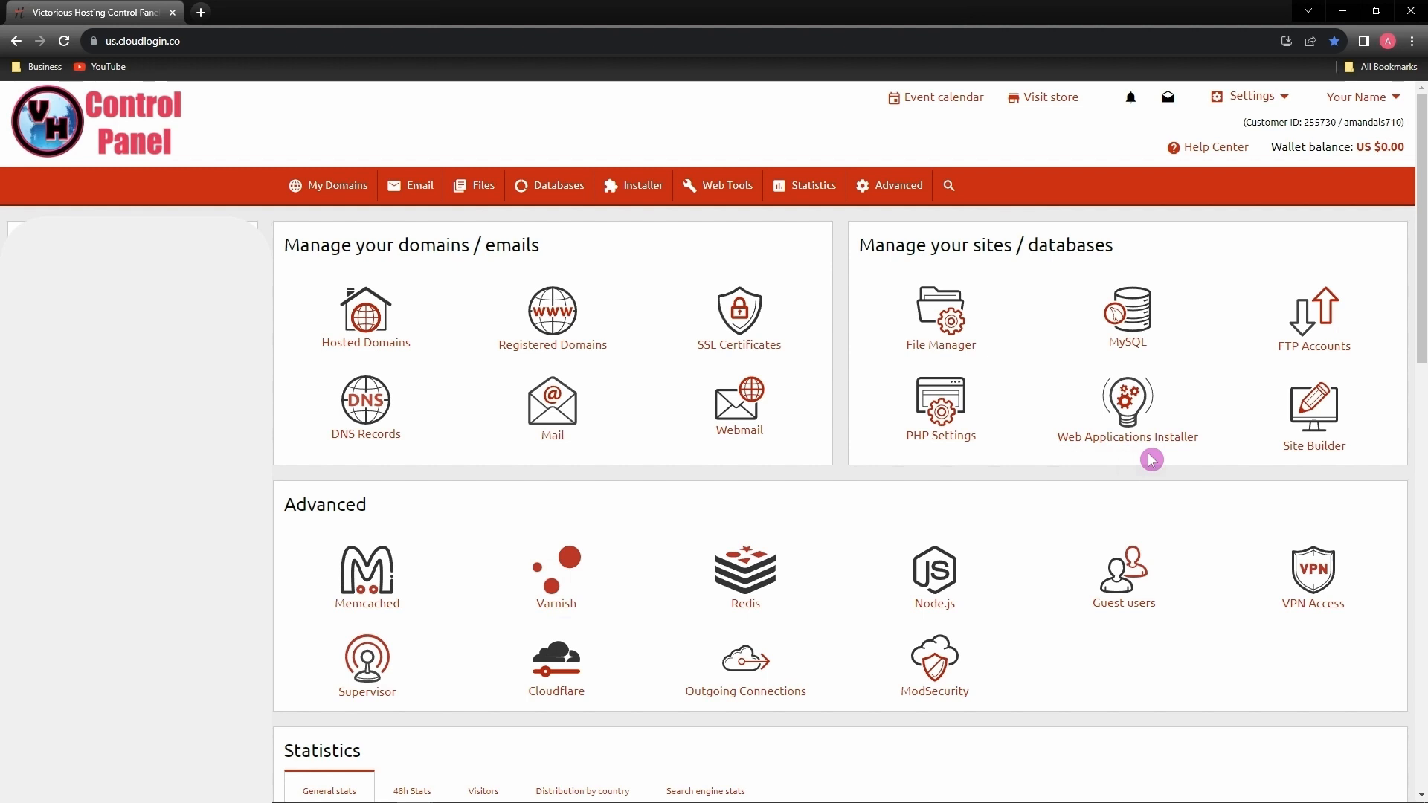
# Open the Web Applications Installer and browse the available scripts and categories.
pyautogui.click(1136, 407)
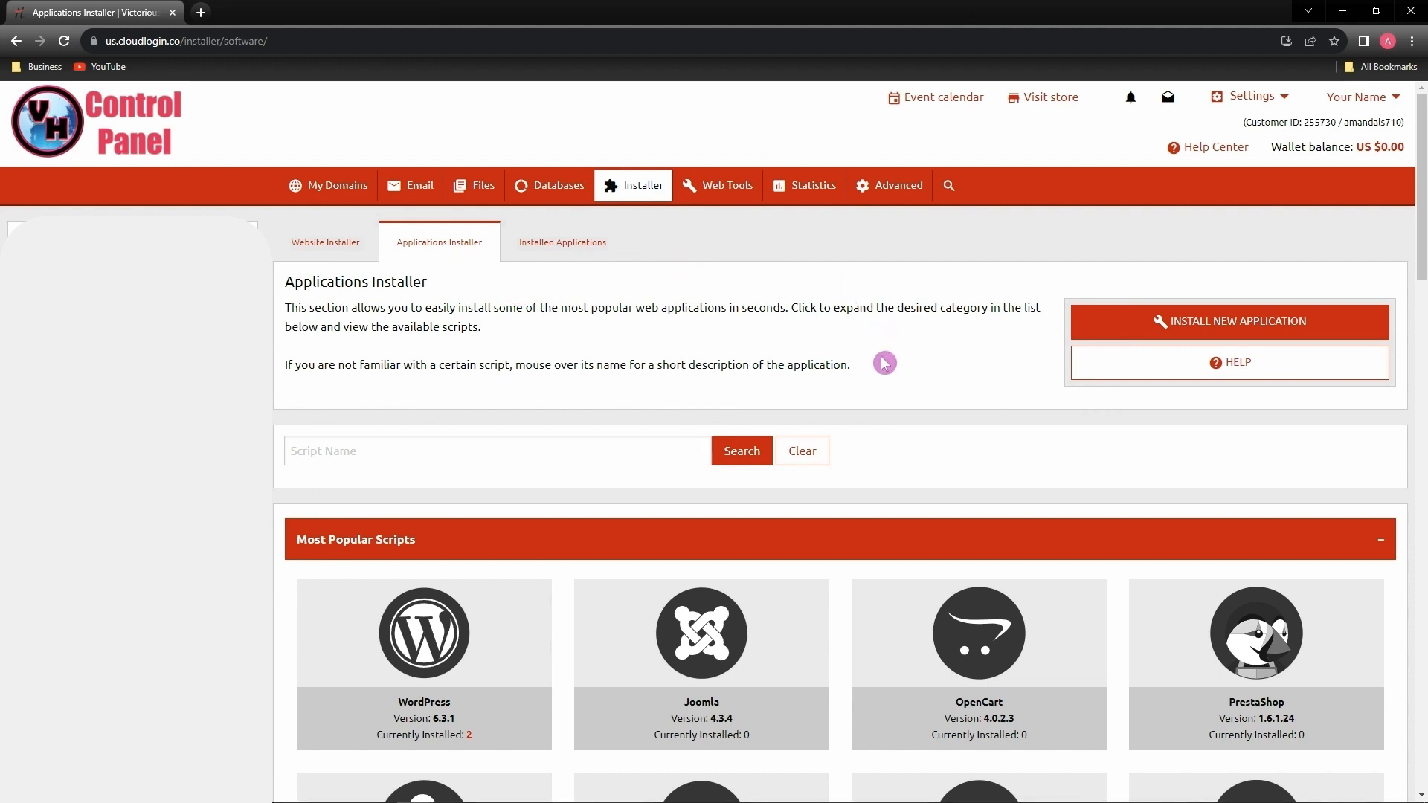
pyautogui.scroll(-2, 860, 469)
pyautogui.scroll(-10, 861, 468)
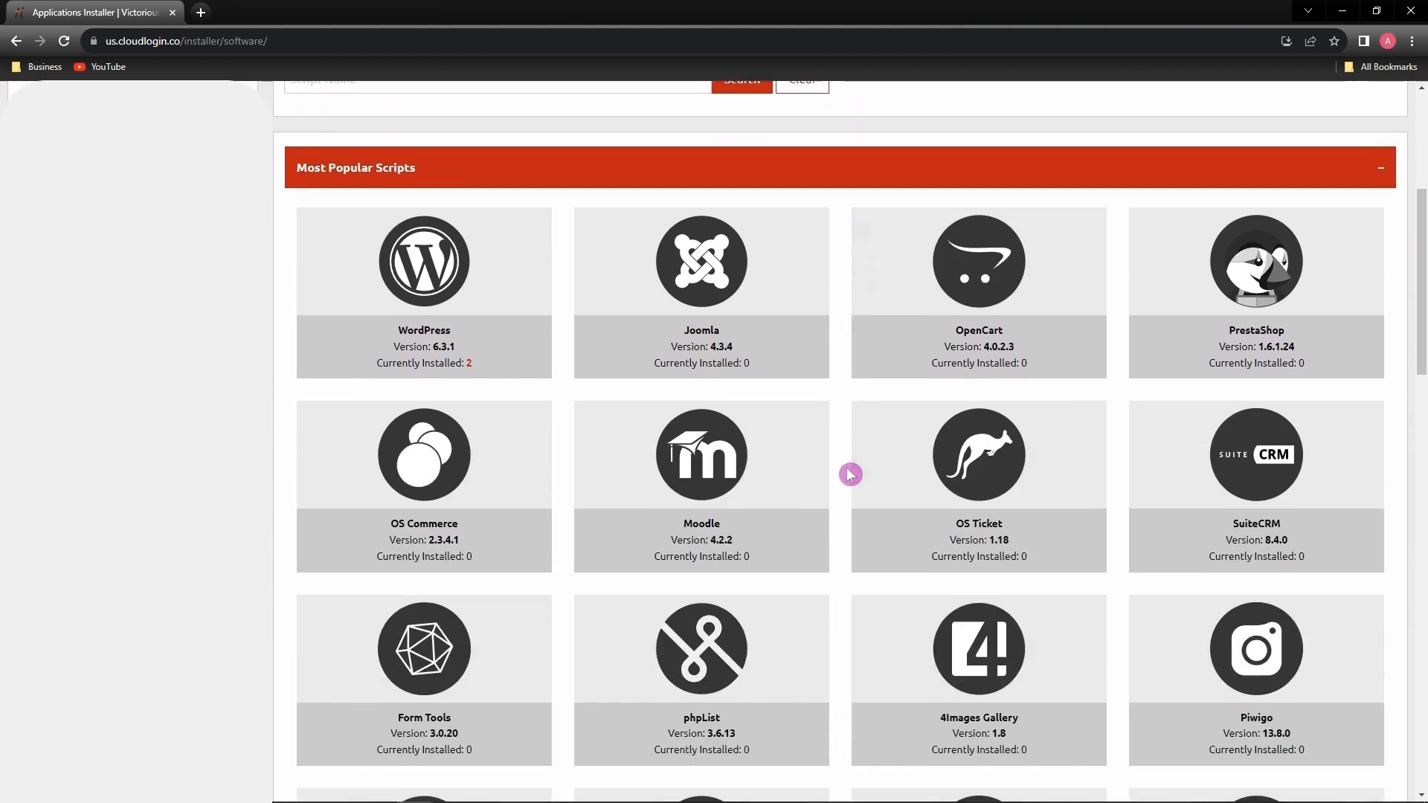
pyautogui.scroll(-11, 851, 474)
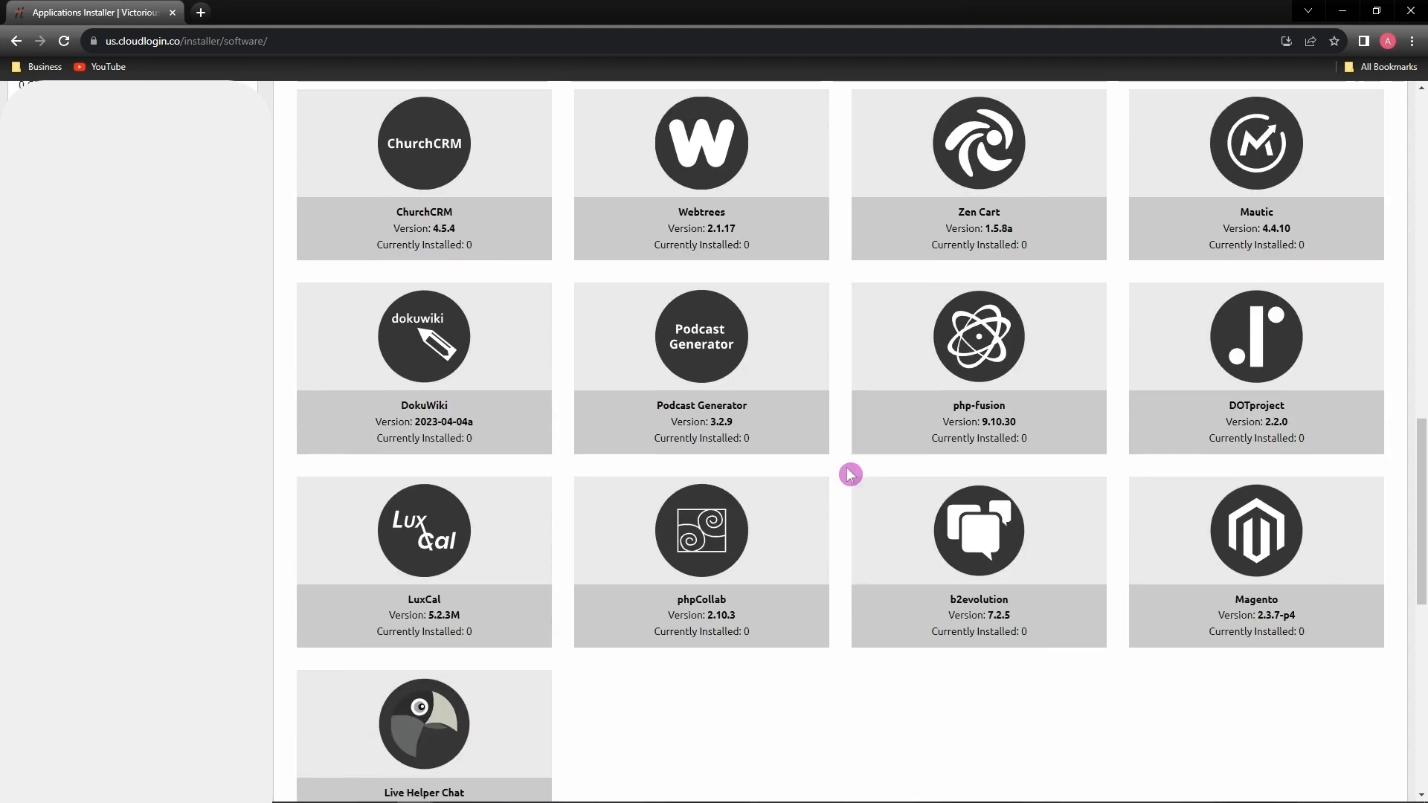
pyautogui.scroll(-5, 850, 474)
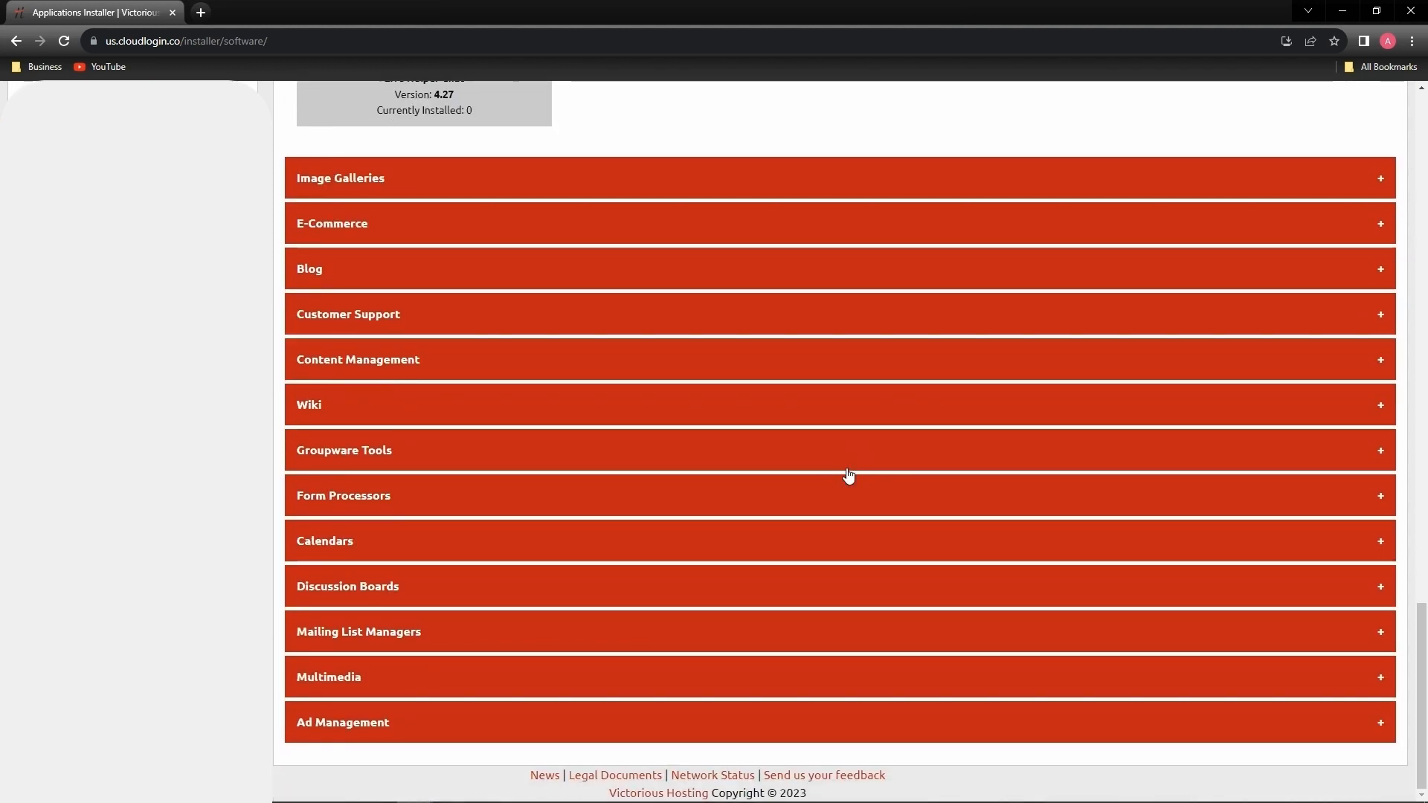
pyautogui.scroll(18, 848, 474)
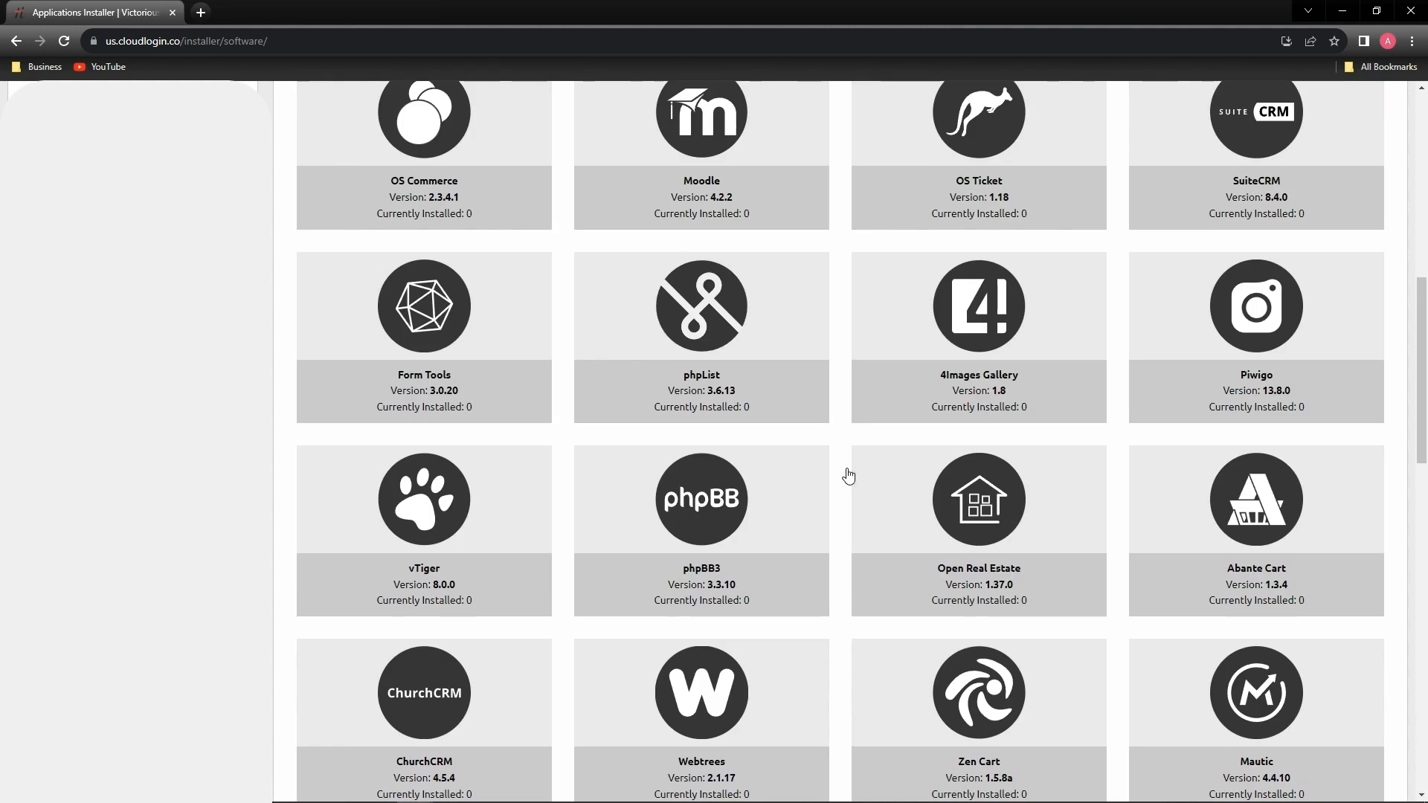
pyautogui.scroll(8, 849, 475)
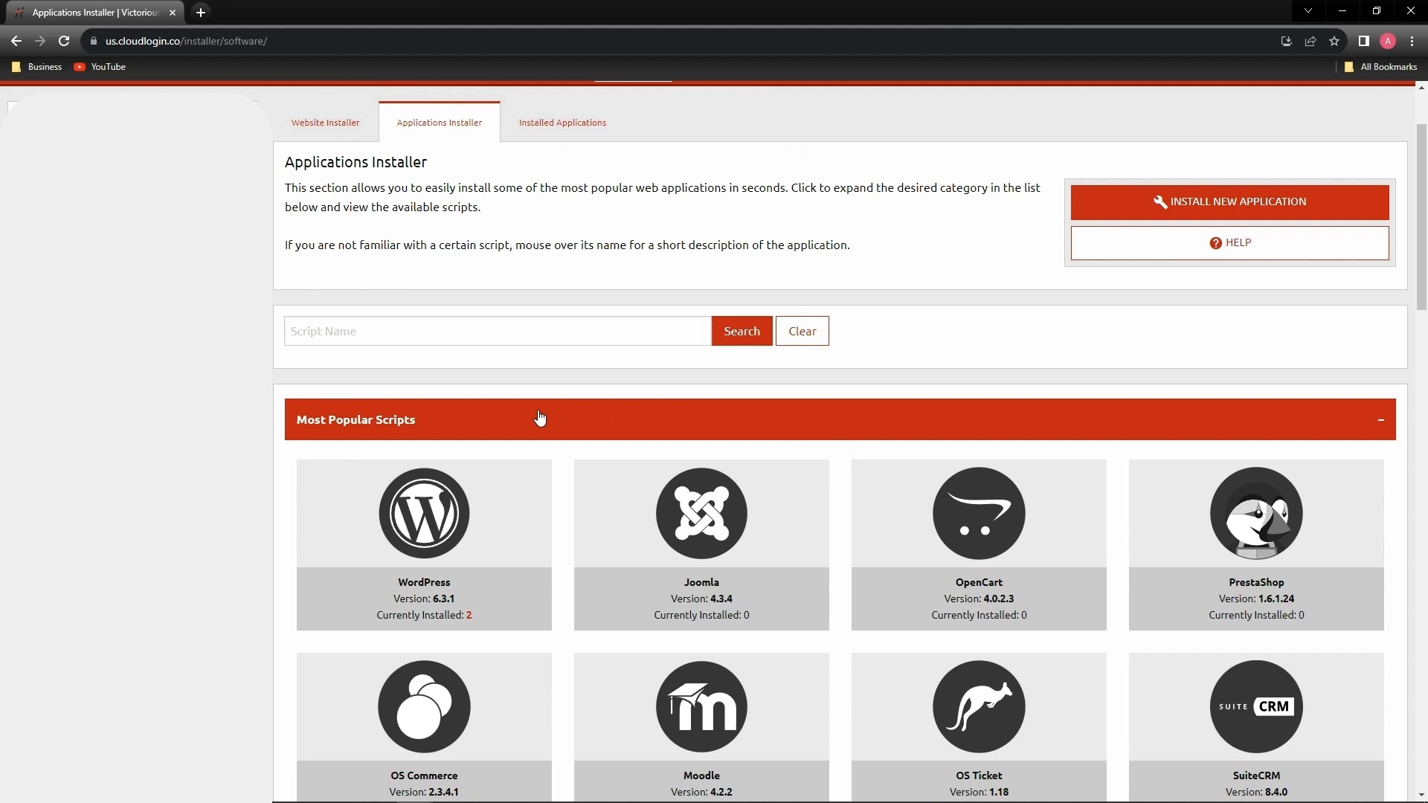
# Start a WordPress installation and choose victorioushosting.com as the domain.
pyautogui.moveTo(499, 488)
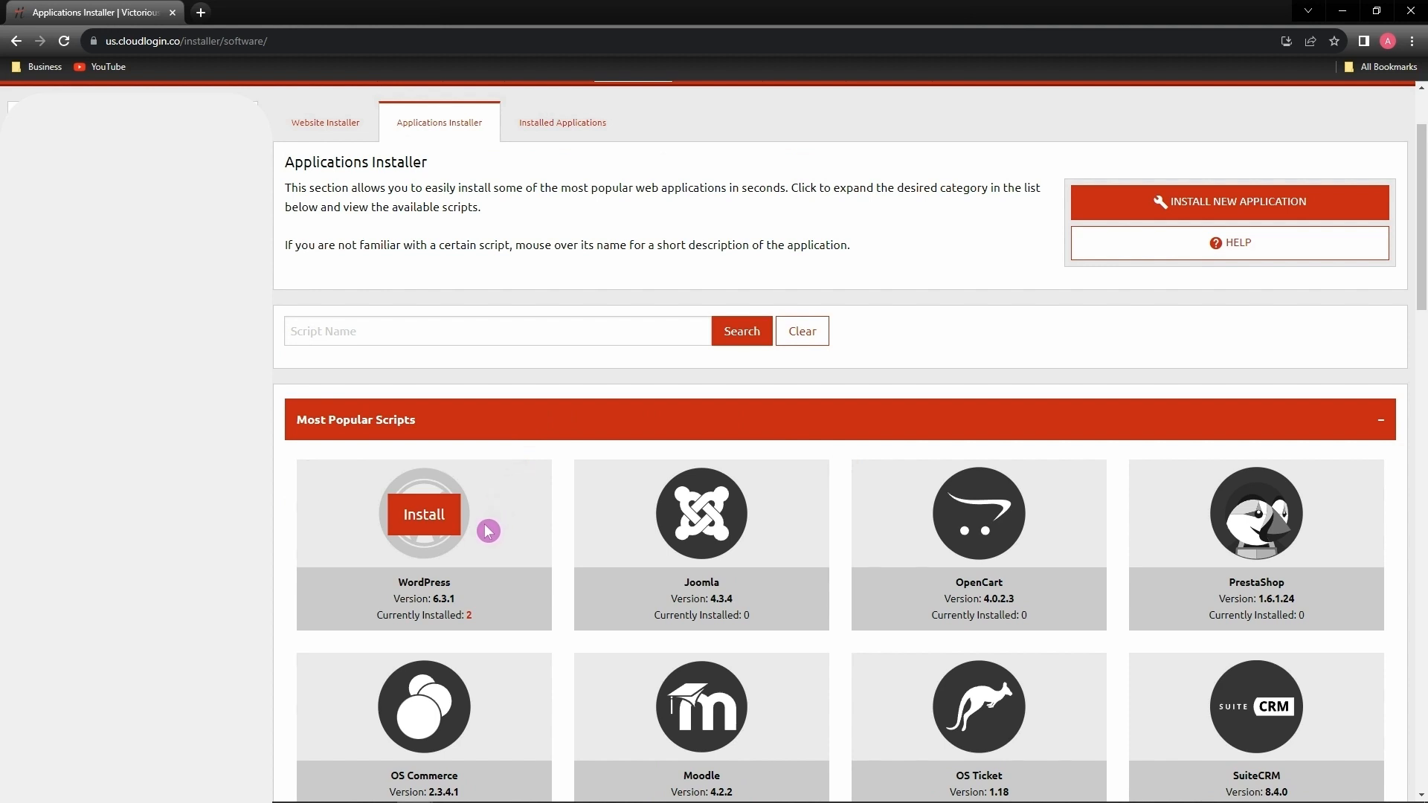
pyautogui.click(440, 529)
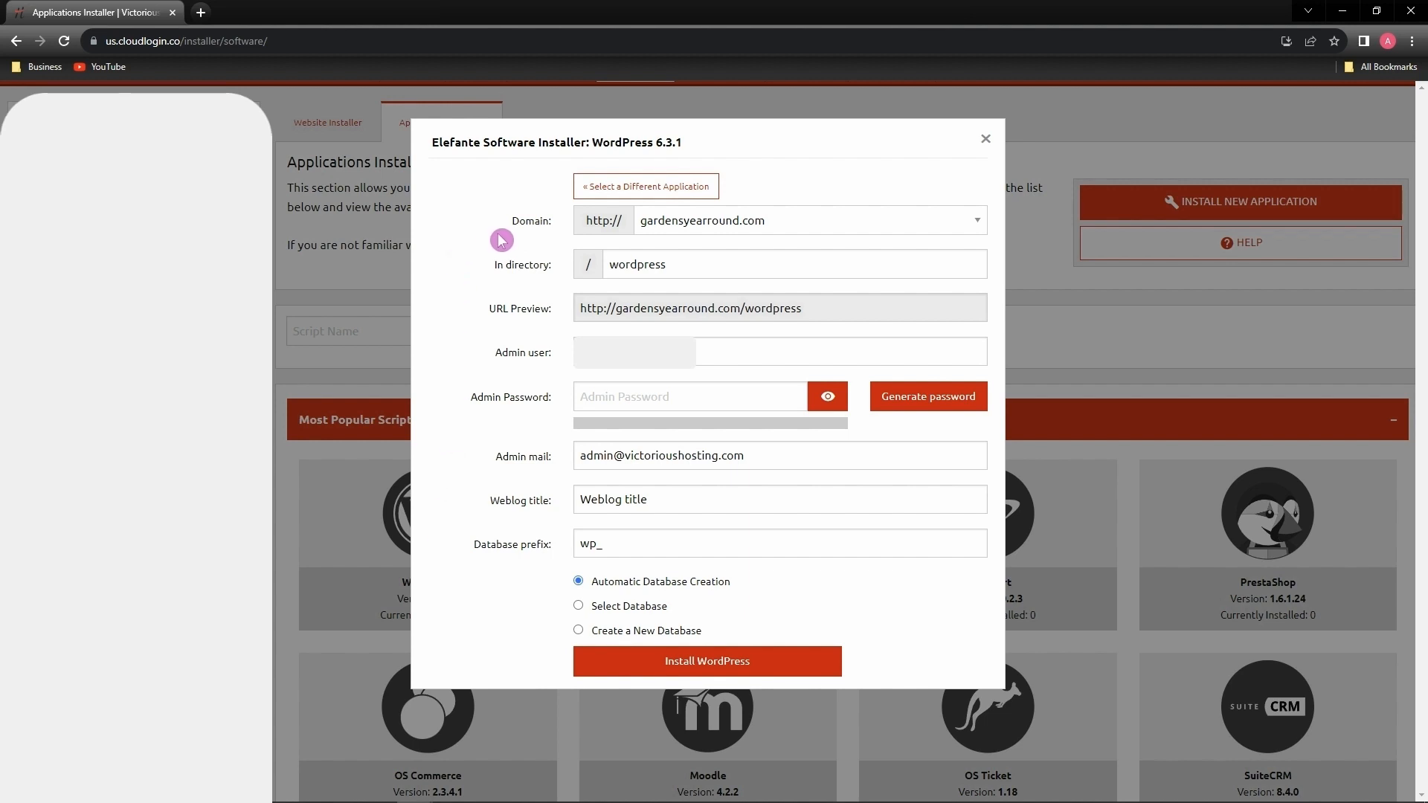
pyautogui.click(673, 225)
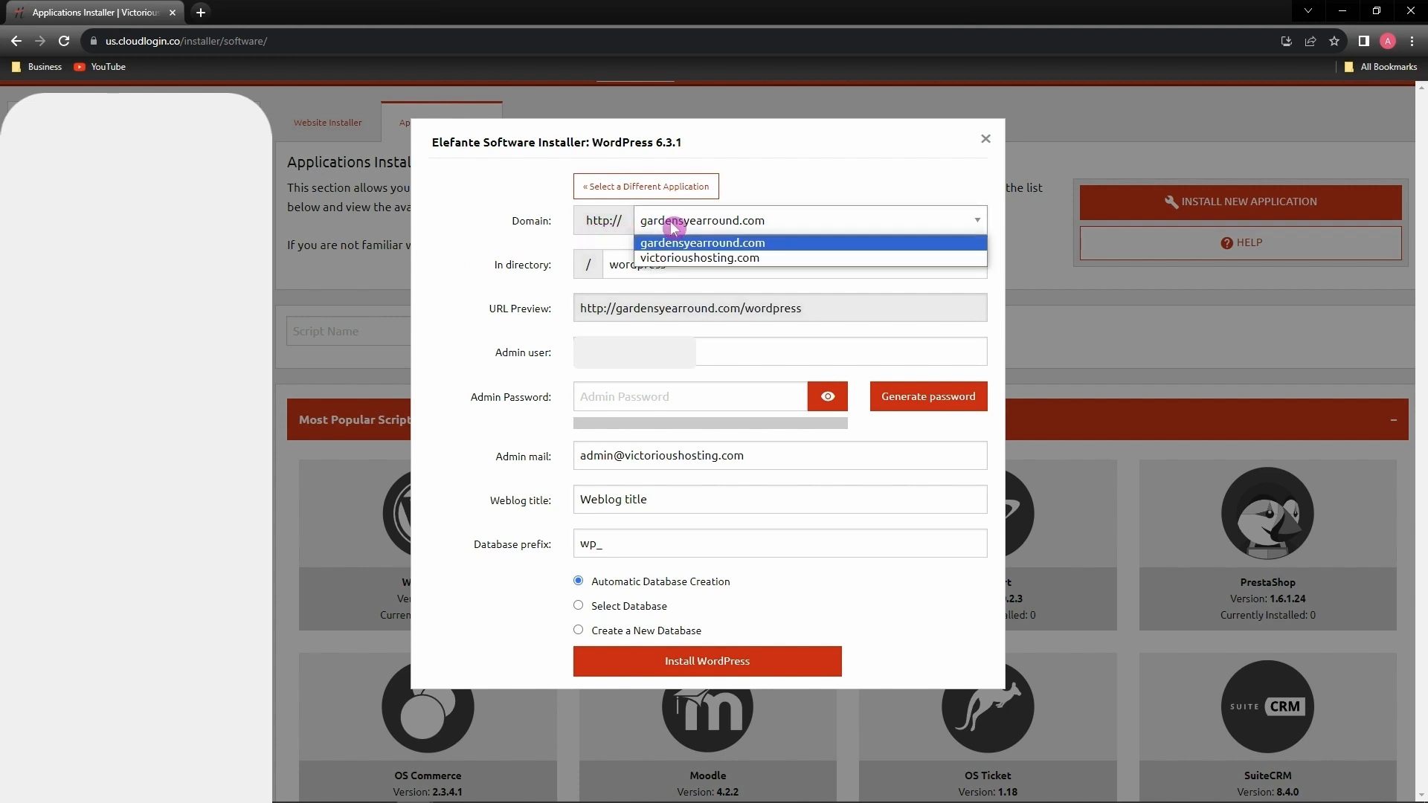
pyautogui.click(680, 260)
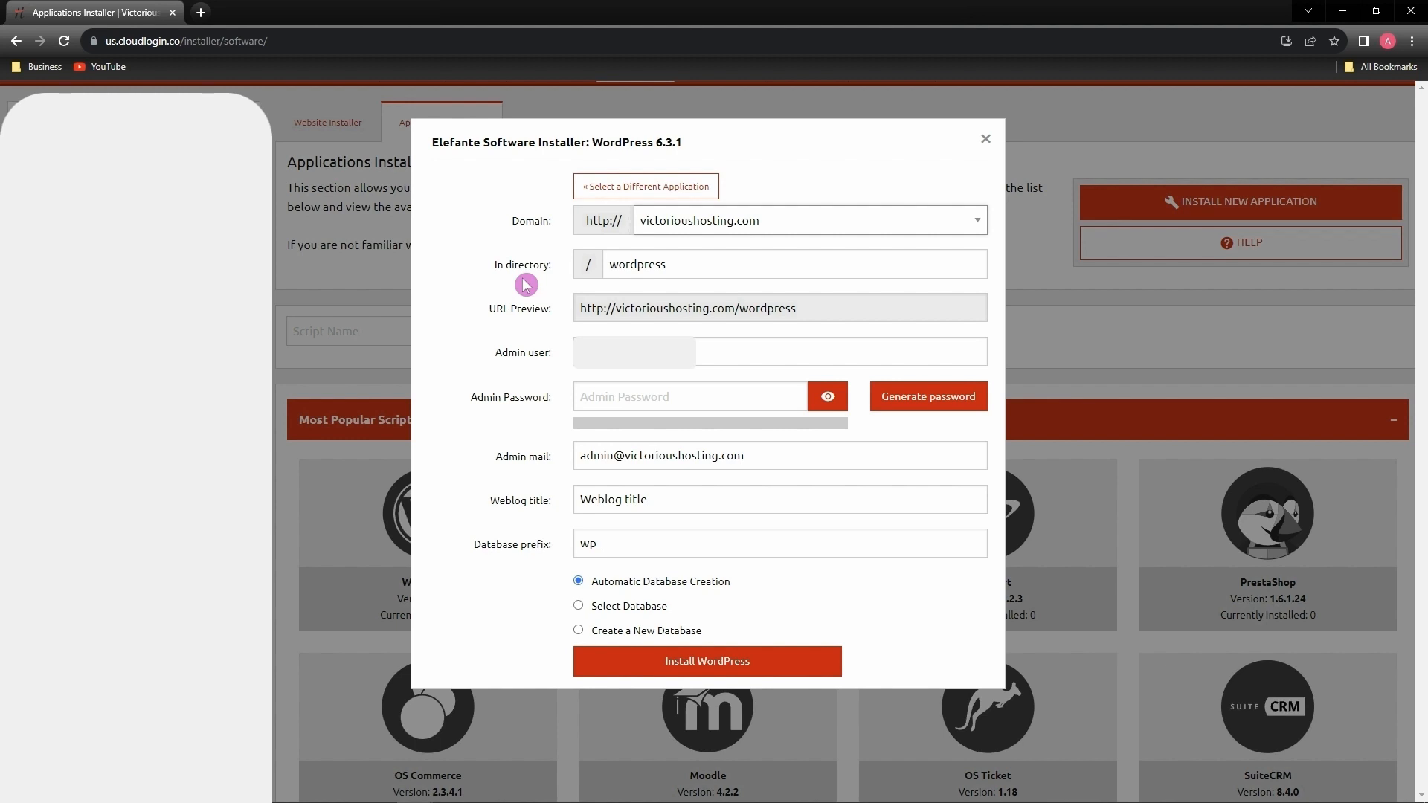
# Clear the install directory so WordPress goes to the domain root, and set the admin user to Test.
pyautogui.moveTo(669, 265); pyautogui.dragTo(484, 274)
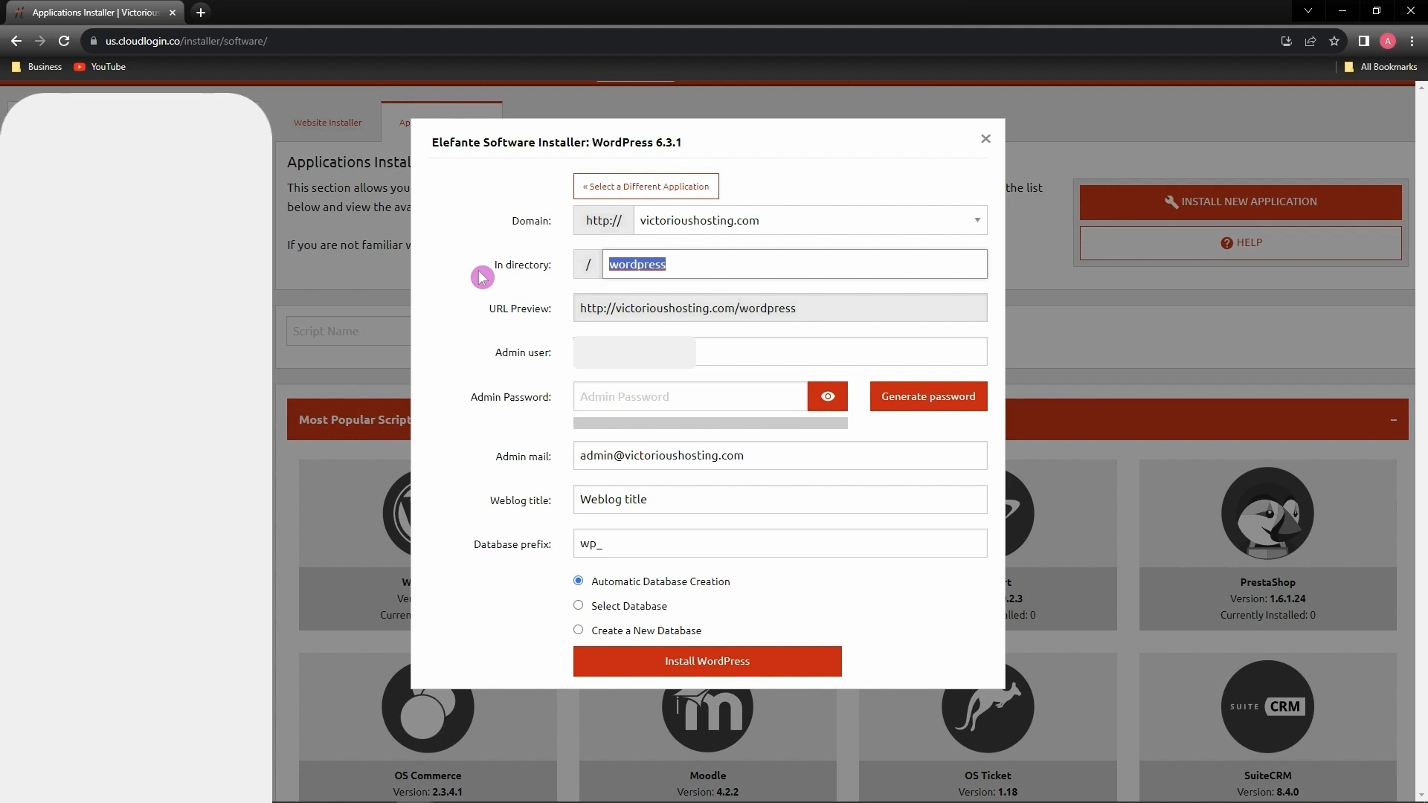
pyautogui.press('BackSpace')
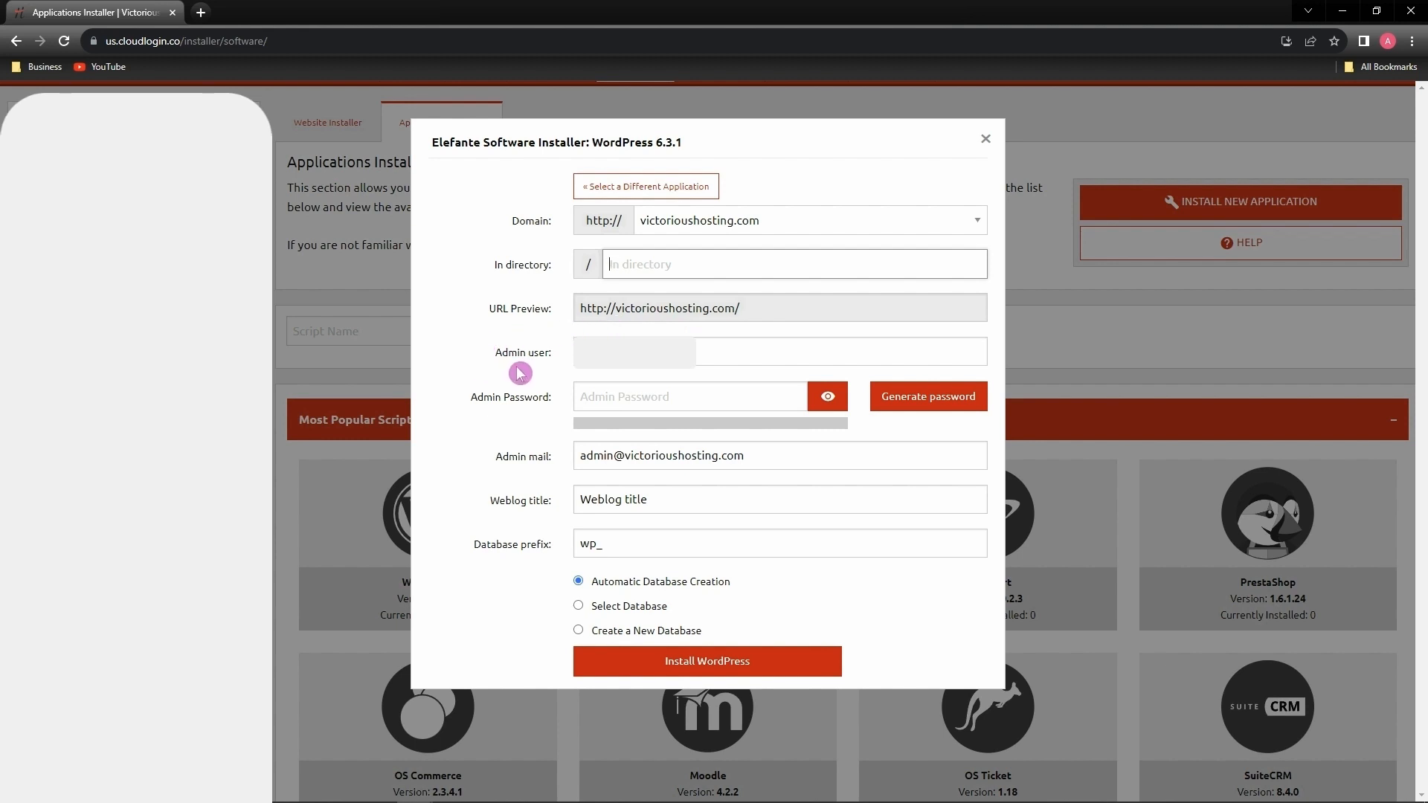
pyautogui.press('Tab')
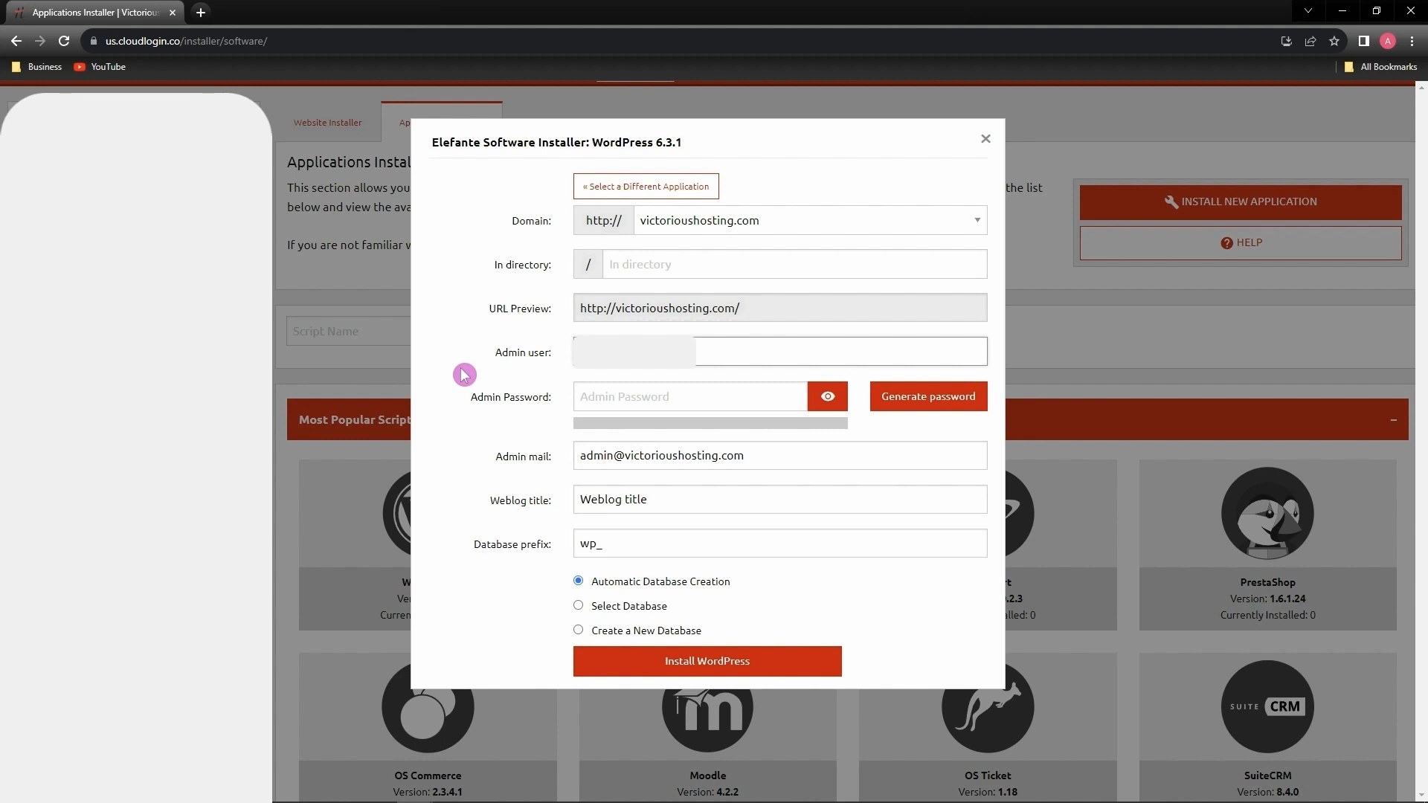
pyautogui.press('BackSpace')
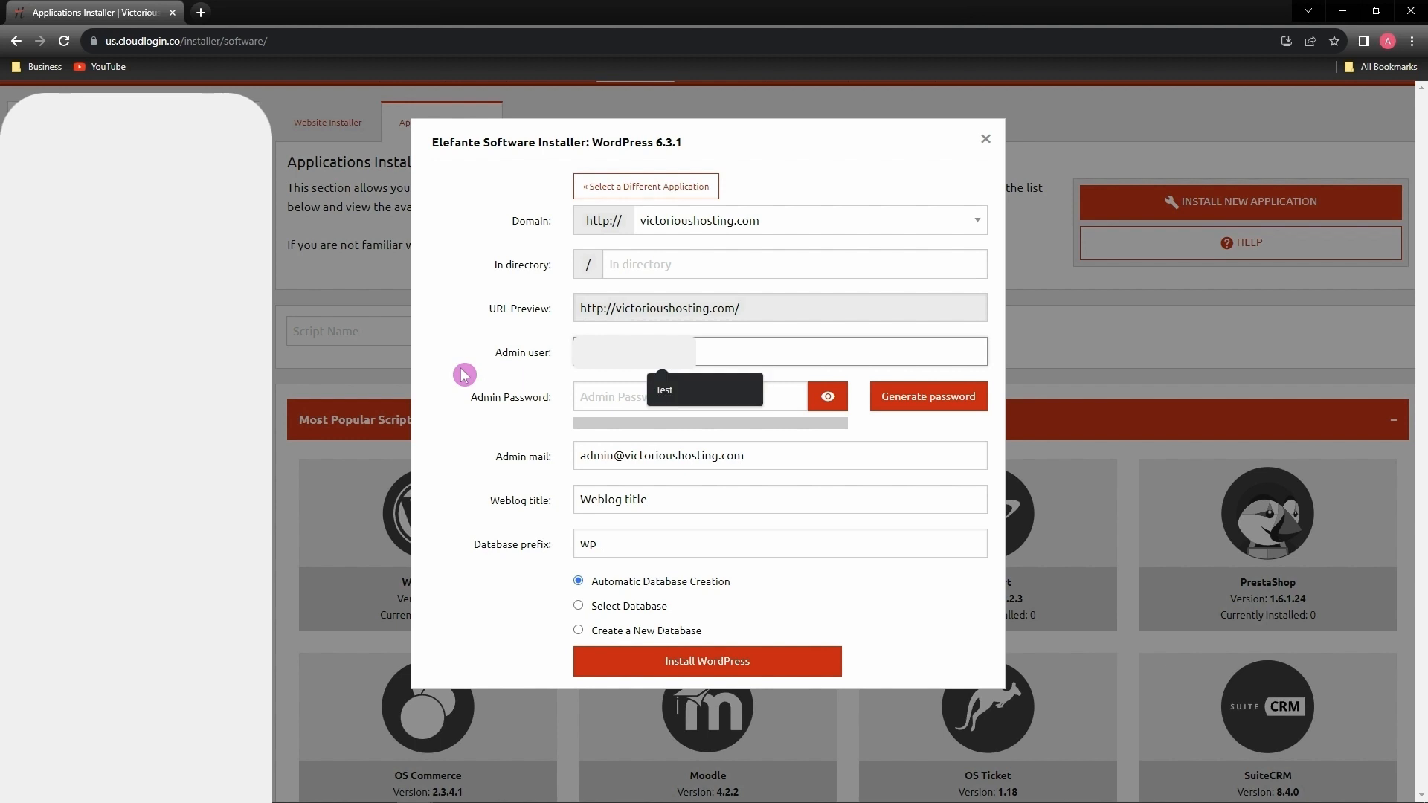
pyautogui.write('st')
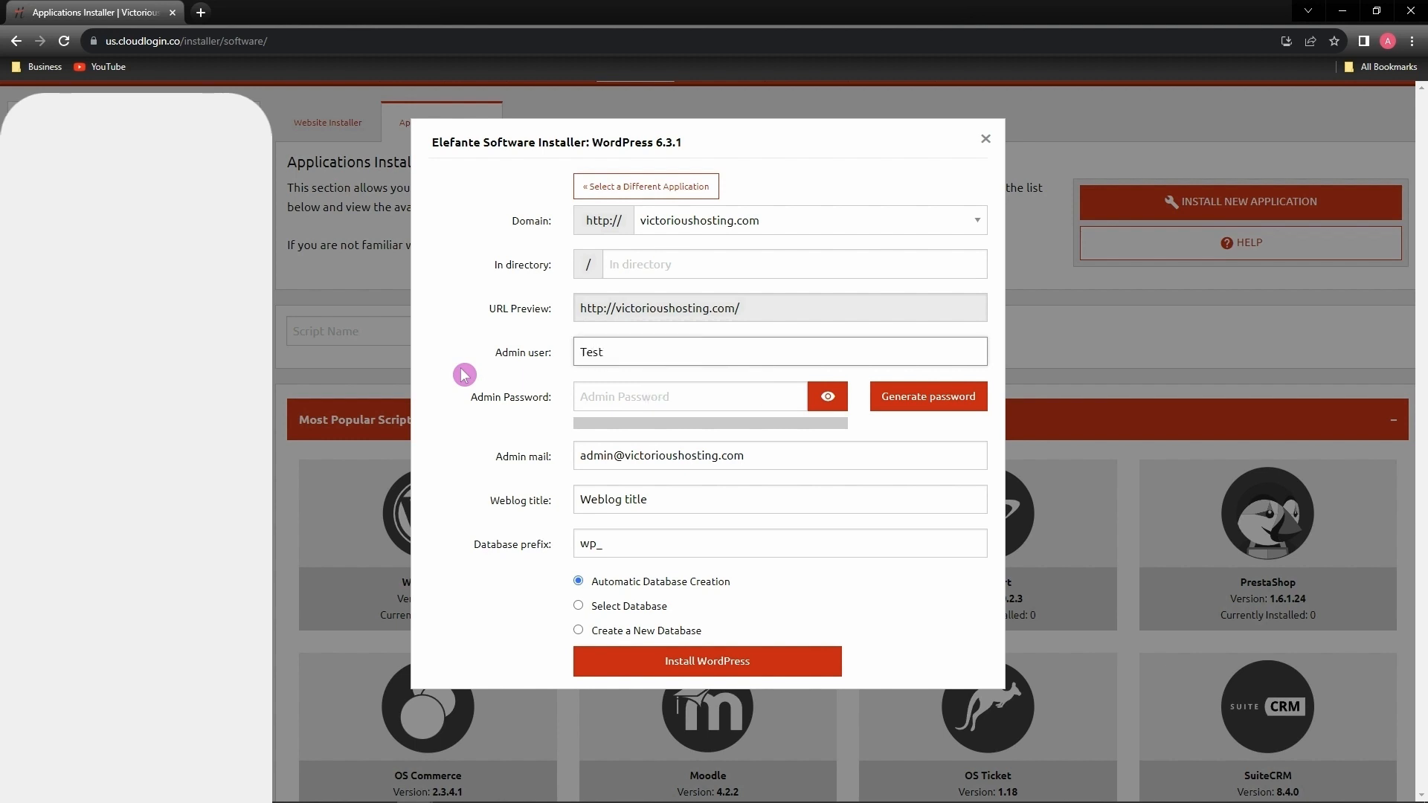
pyautogui.press('Tab')
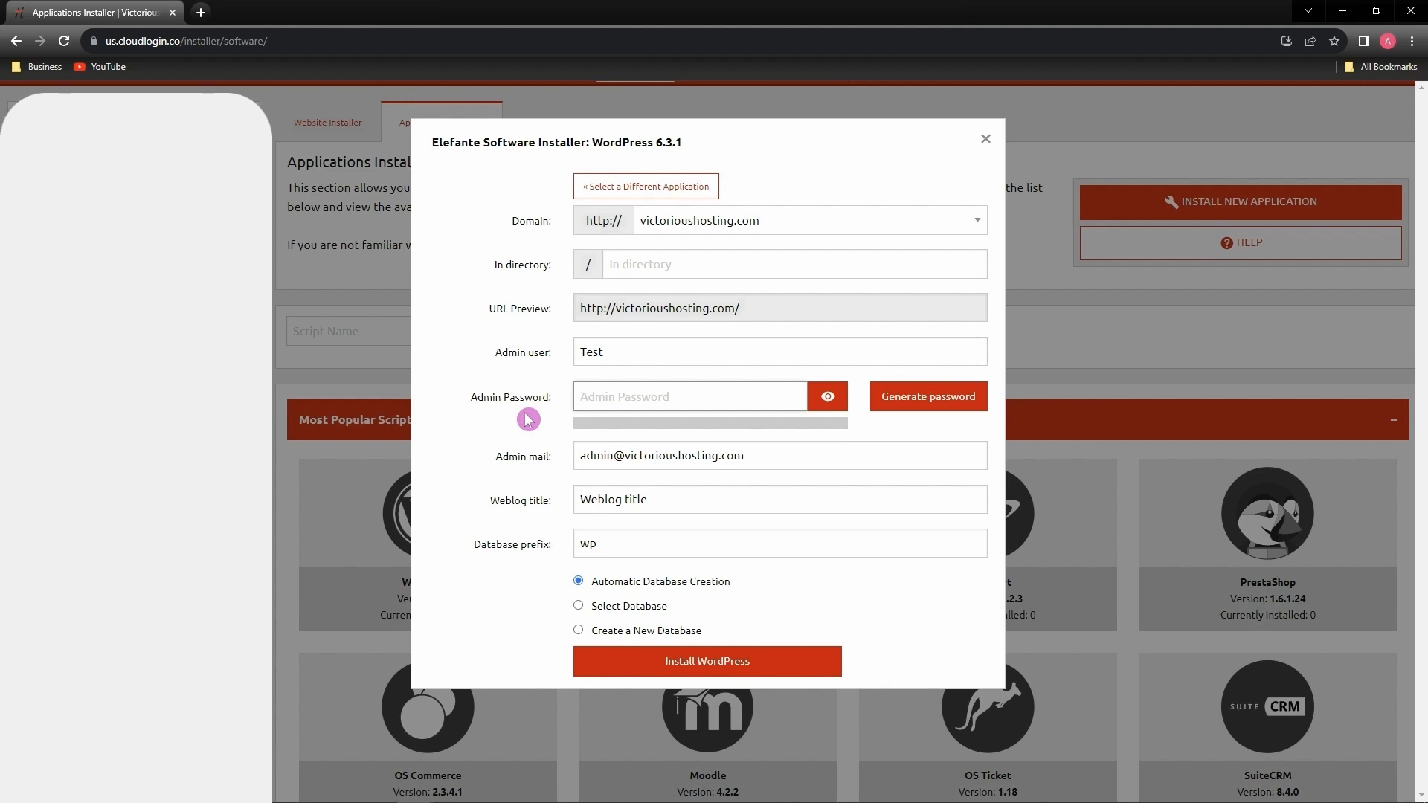
# Enter the admin password for the WordPress administrator account.
pyautogui.write('•••••••')
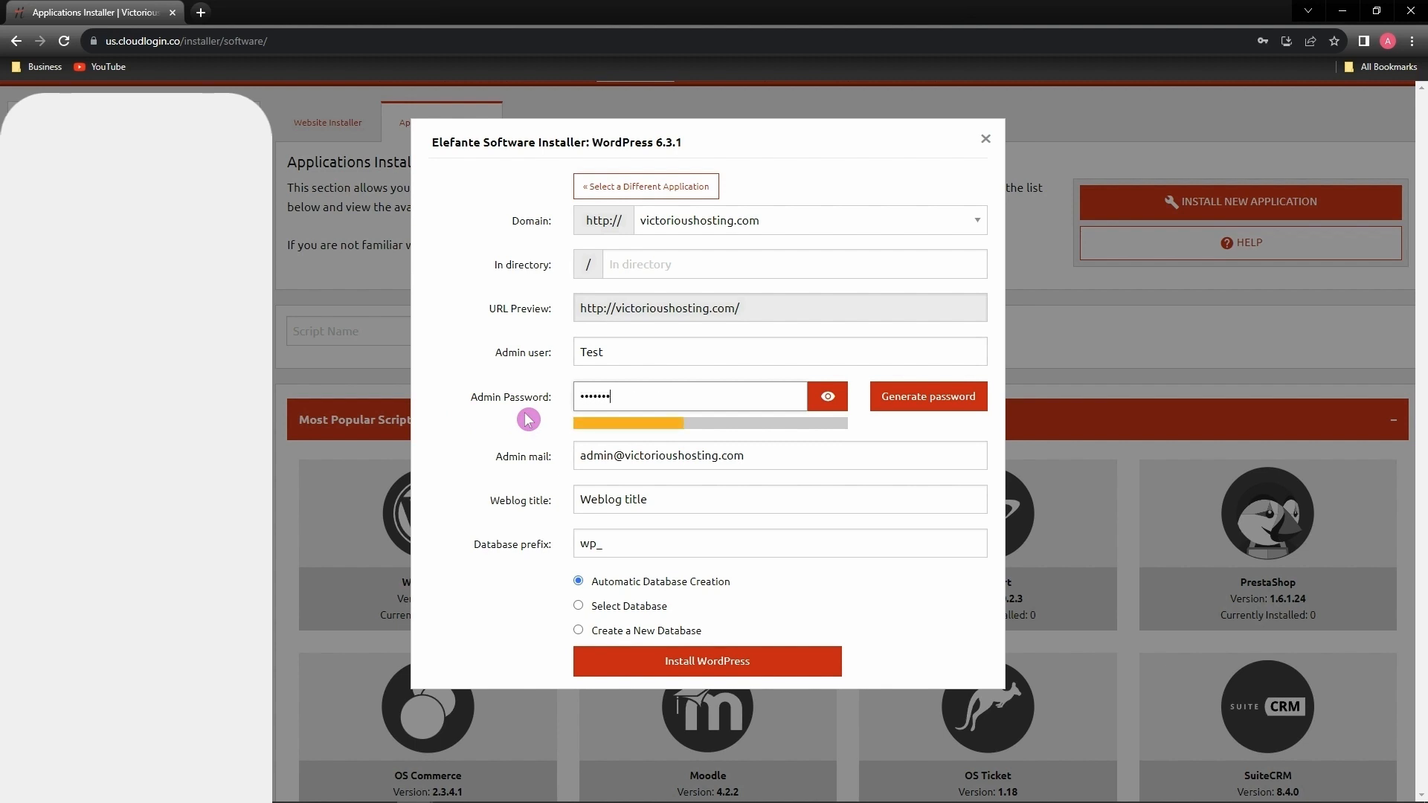
pyautogui.write('•')
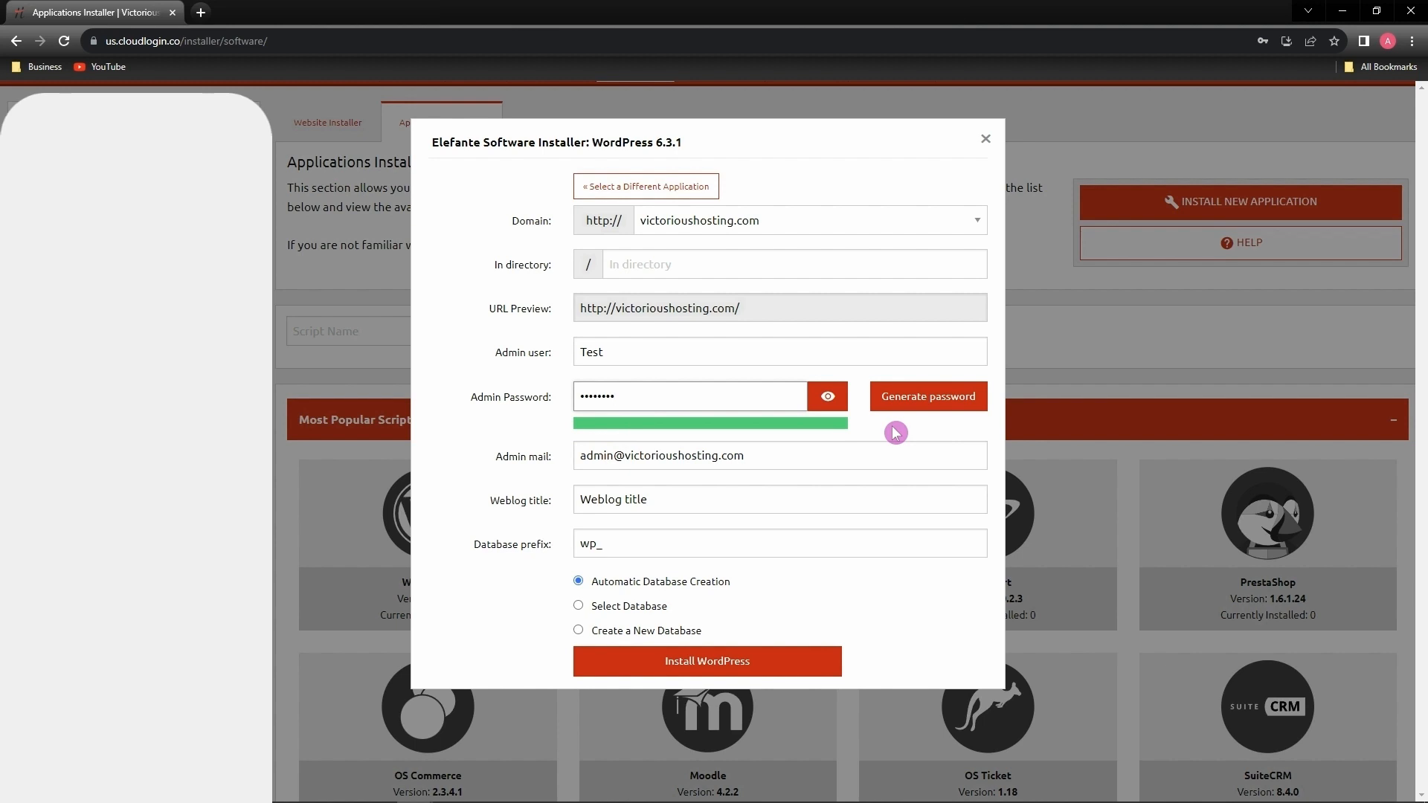
pyautogui.click(903, 400)
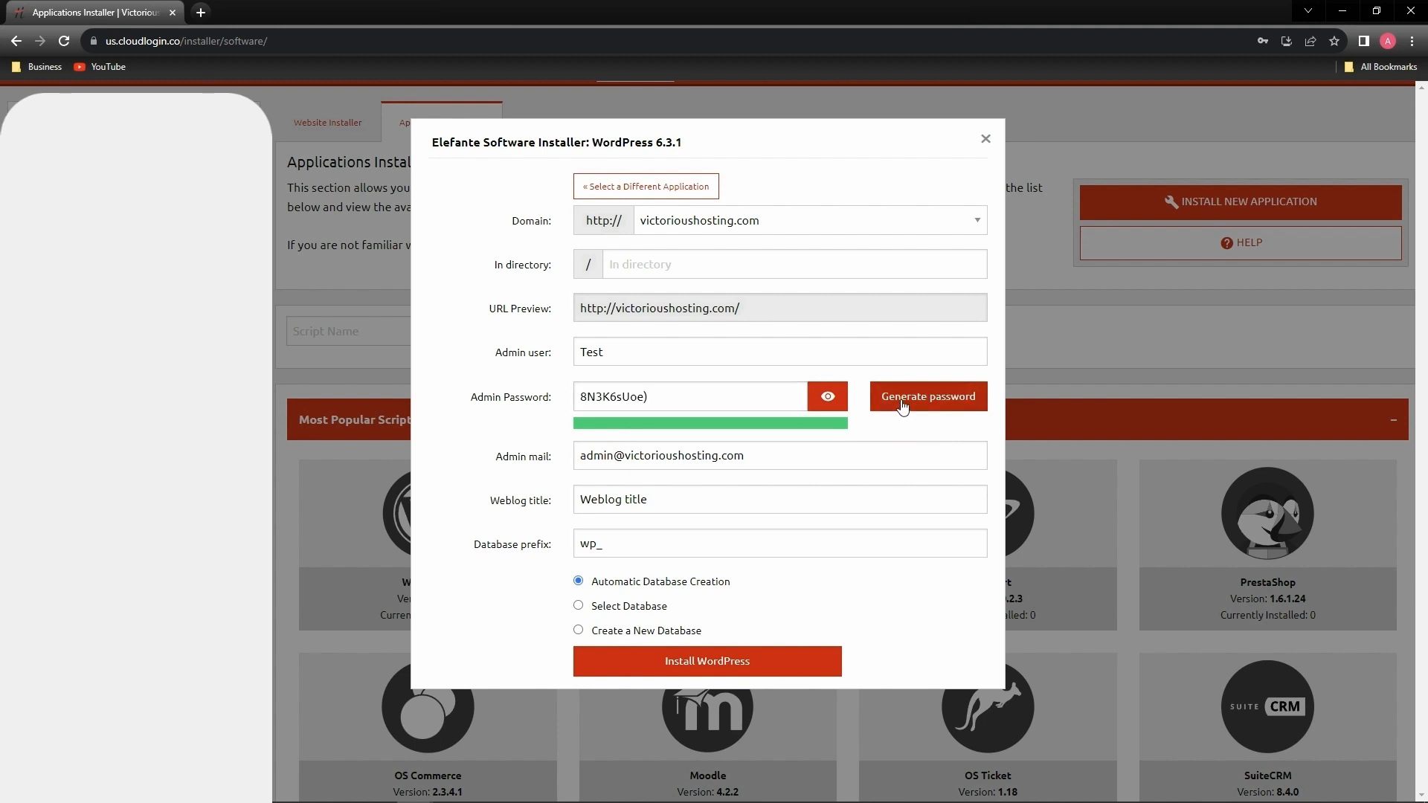
pyautogui.moveTo(681, 396); pyautogui.dragTo(450, 397)
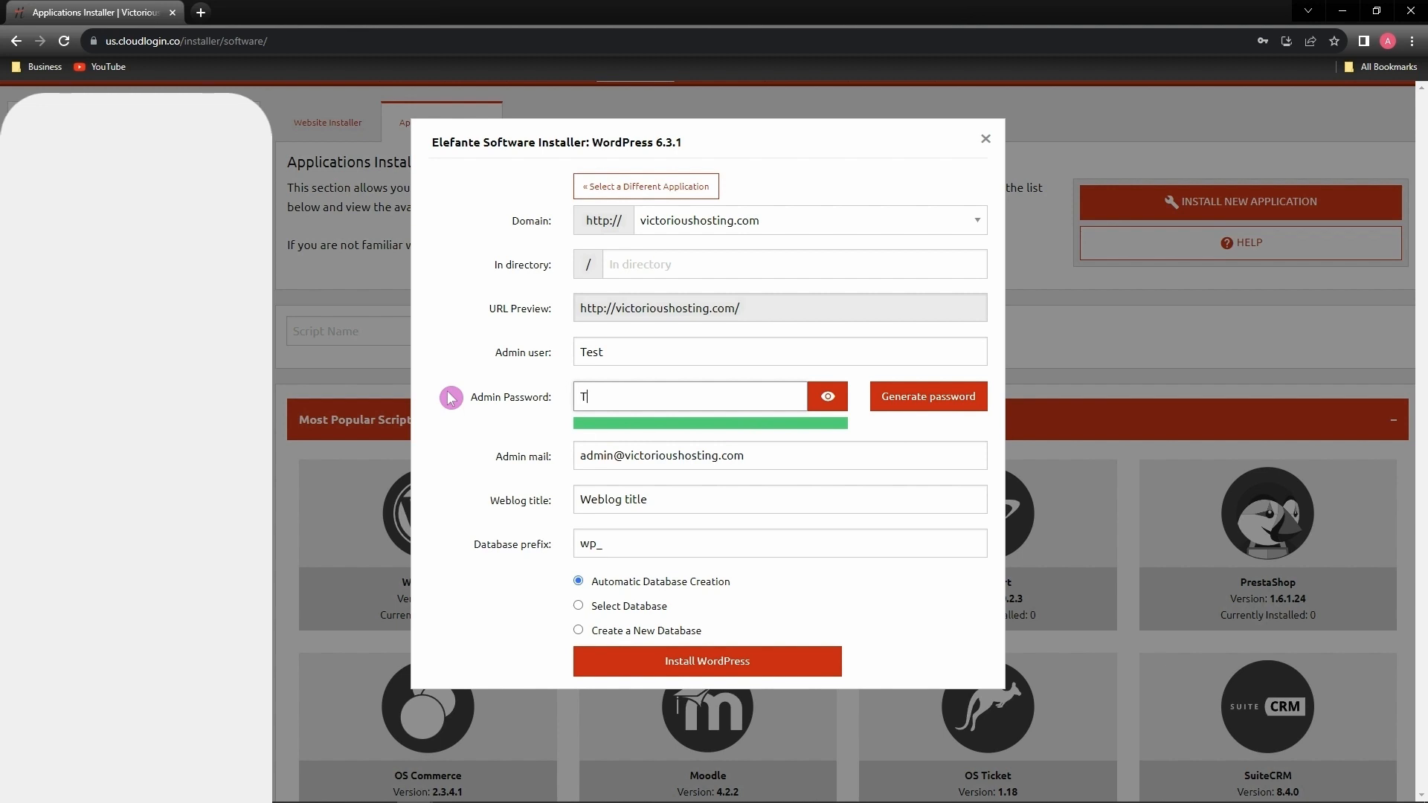
pyautogui.click(825, 402)
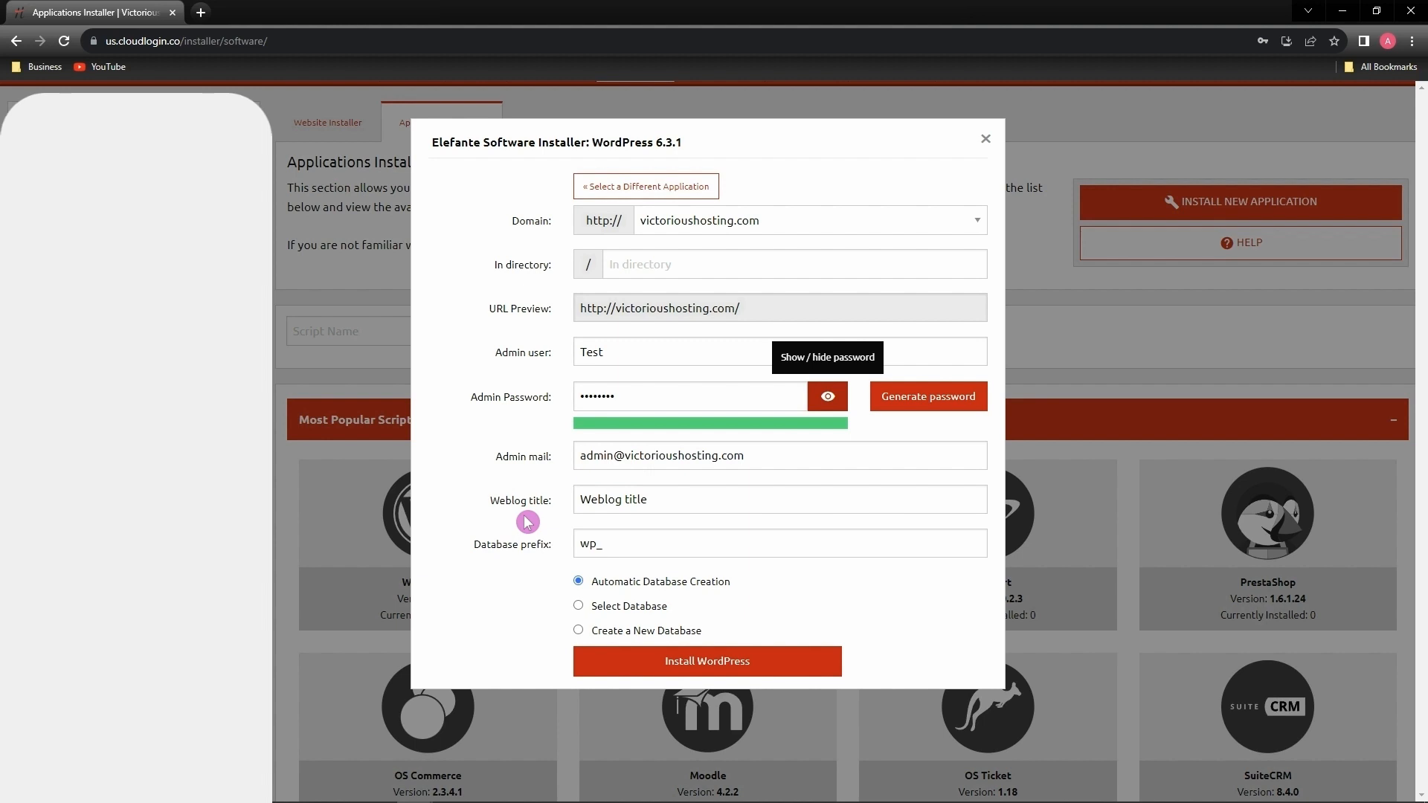
# Set the weblog title to Tutorial.
pyautogui.click(657, 499)
pyautogui.moveTo(656, 499); pyautogui.dragTo(559, 514)
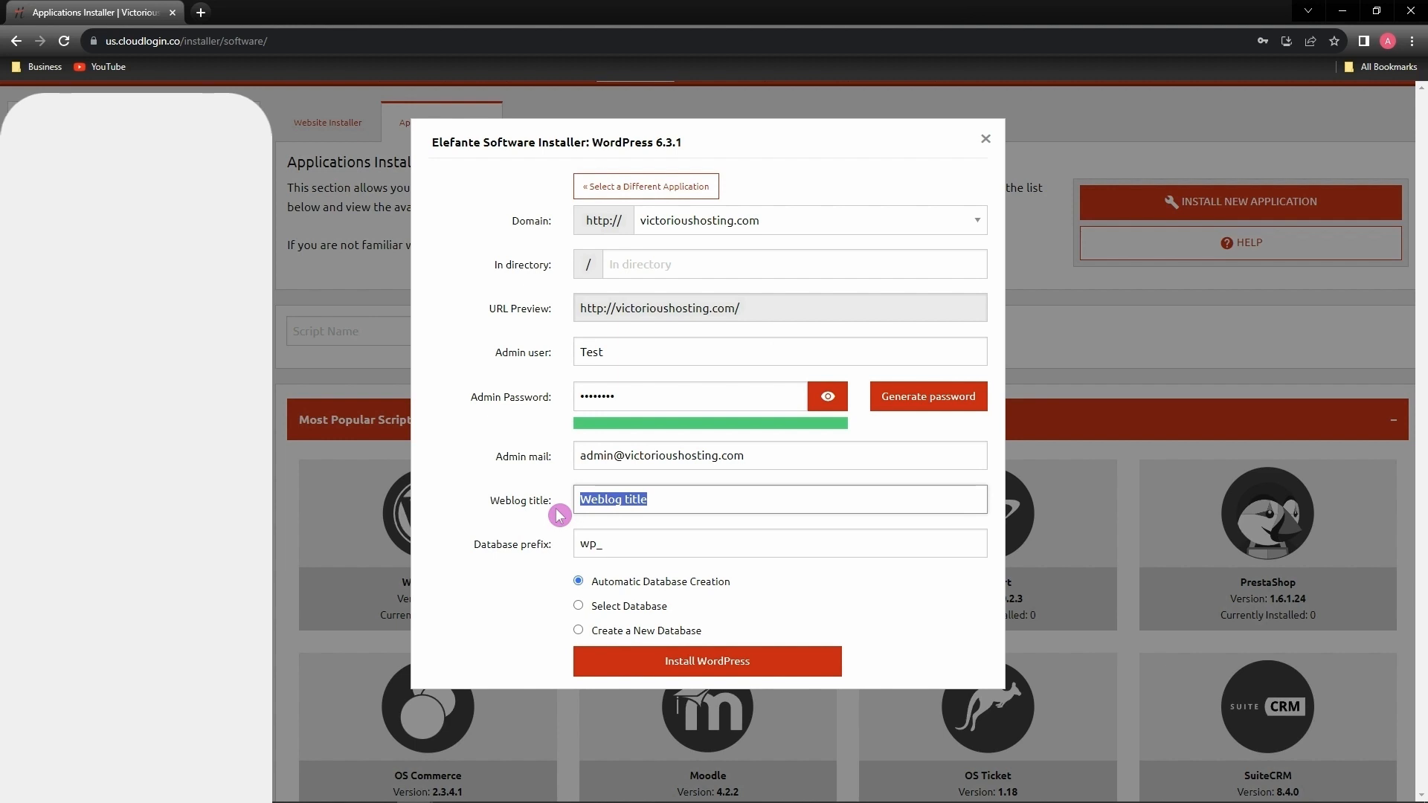
pyautogui.press('BackSpace')
pyautogui.write('Tu')
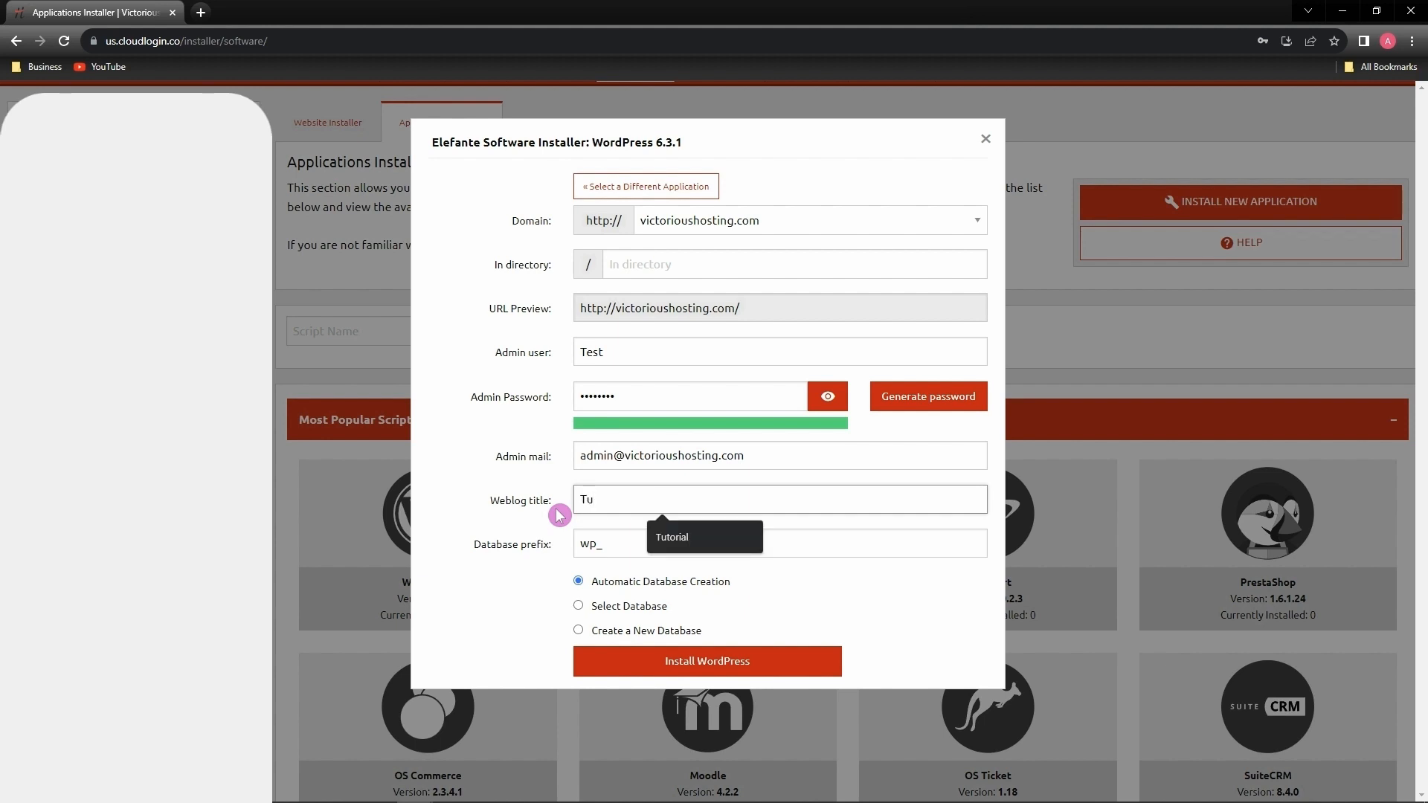
pyautogui.click(667, 546)
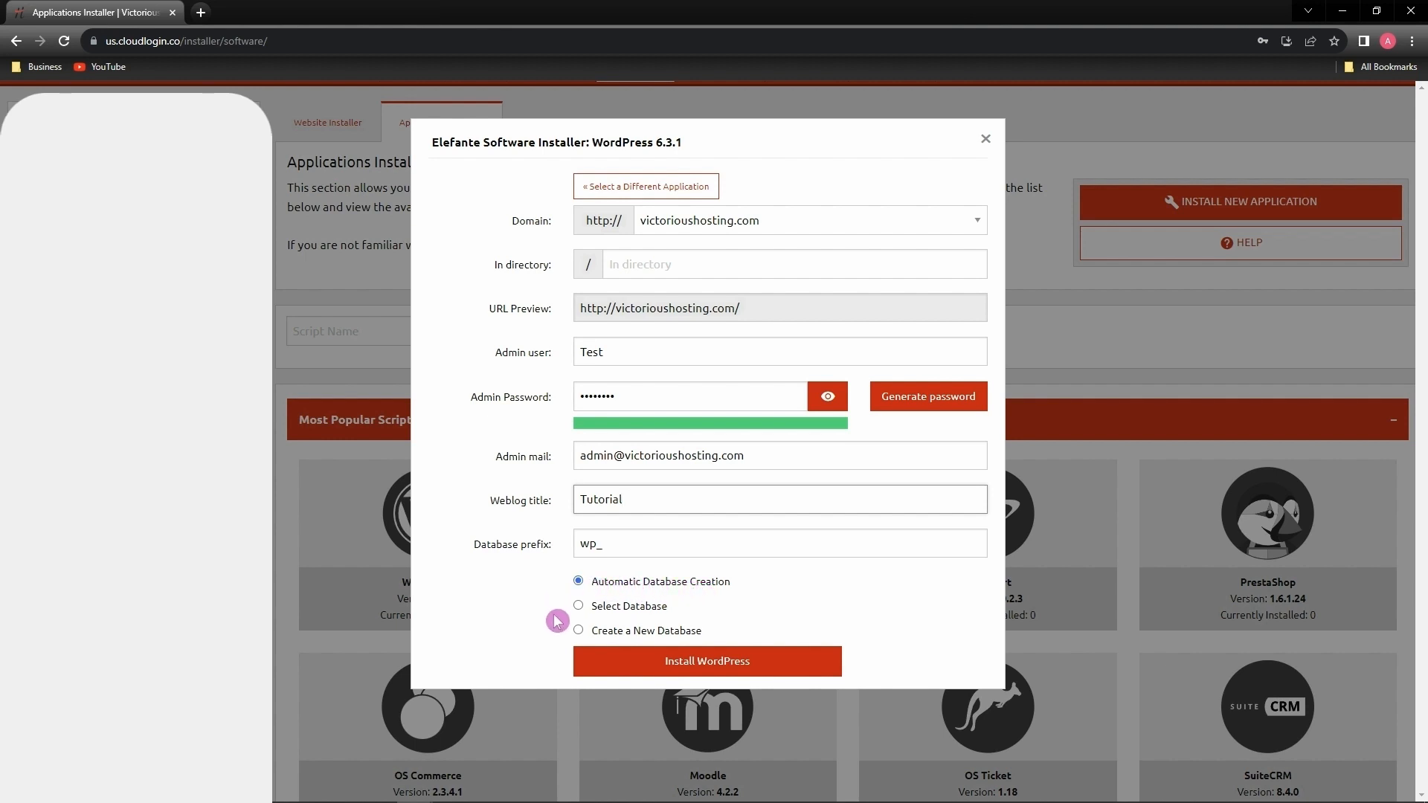
pyautogui.click(579, 606)
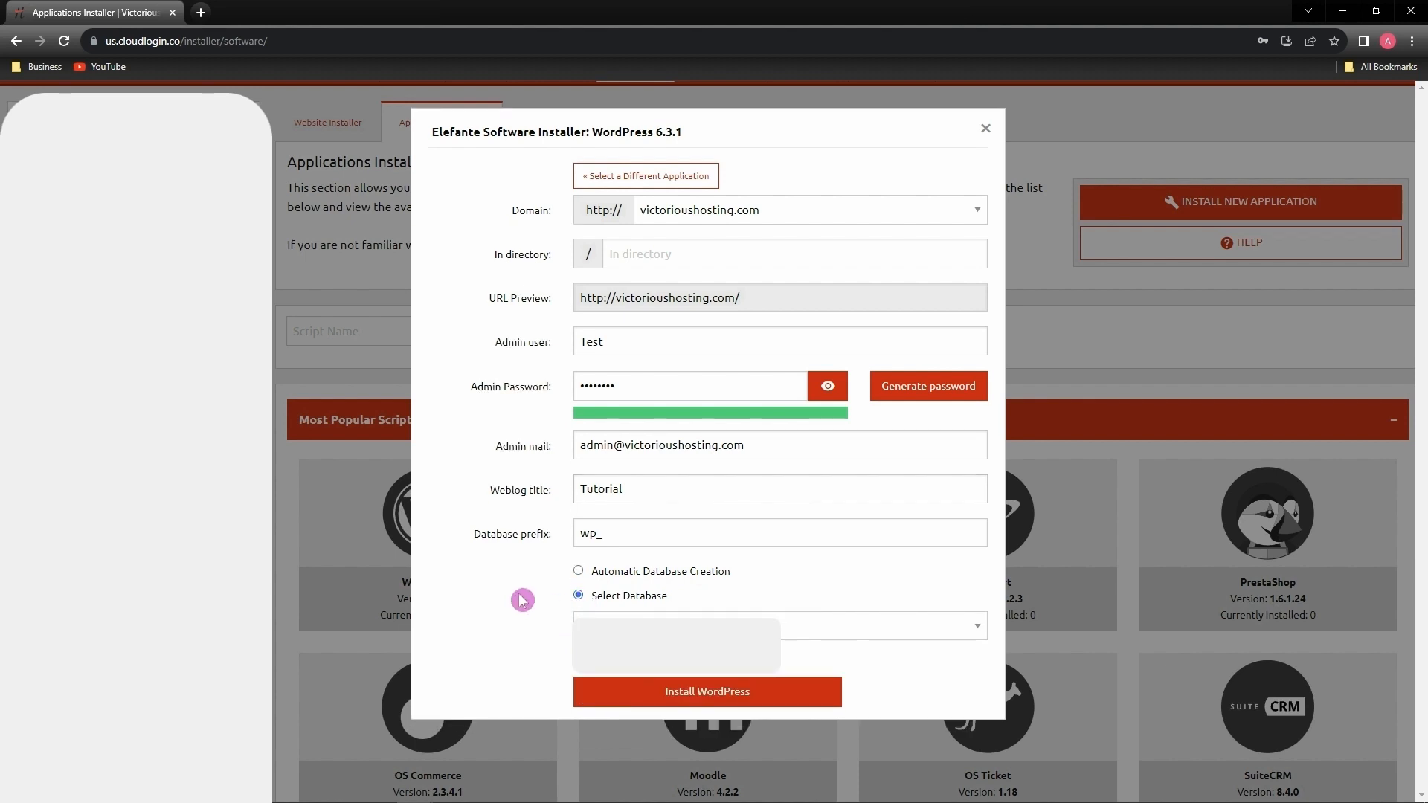
pyautogui.click(600, 624)
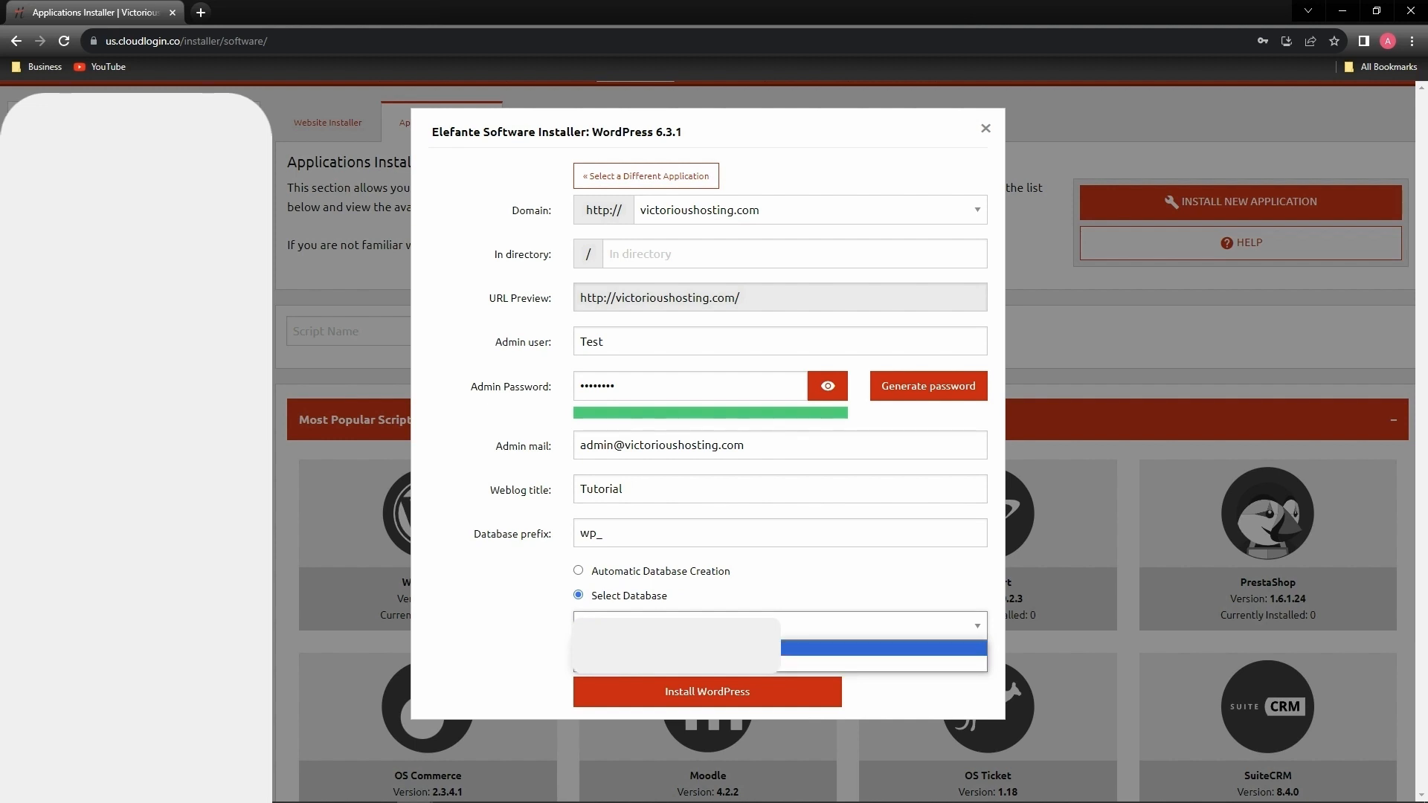
pyautogui.click(554, 618)
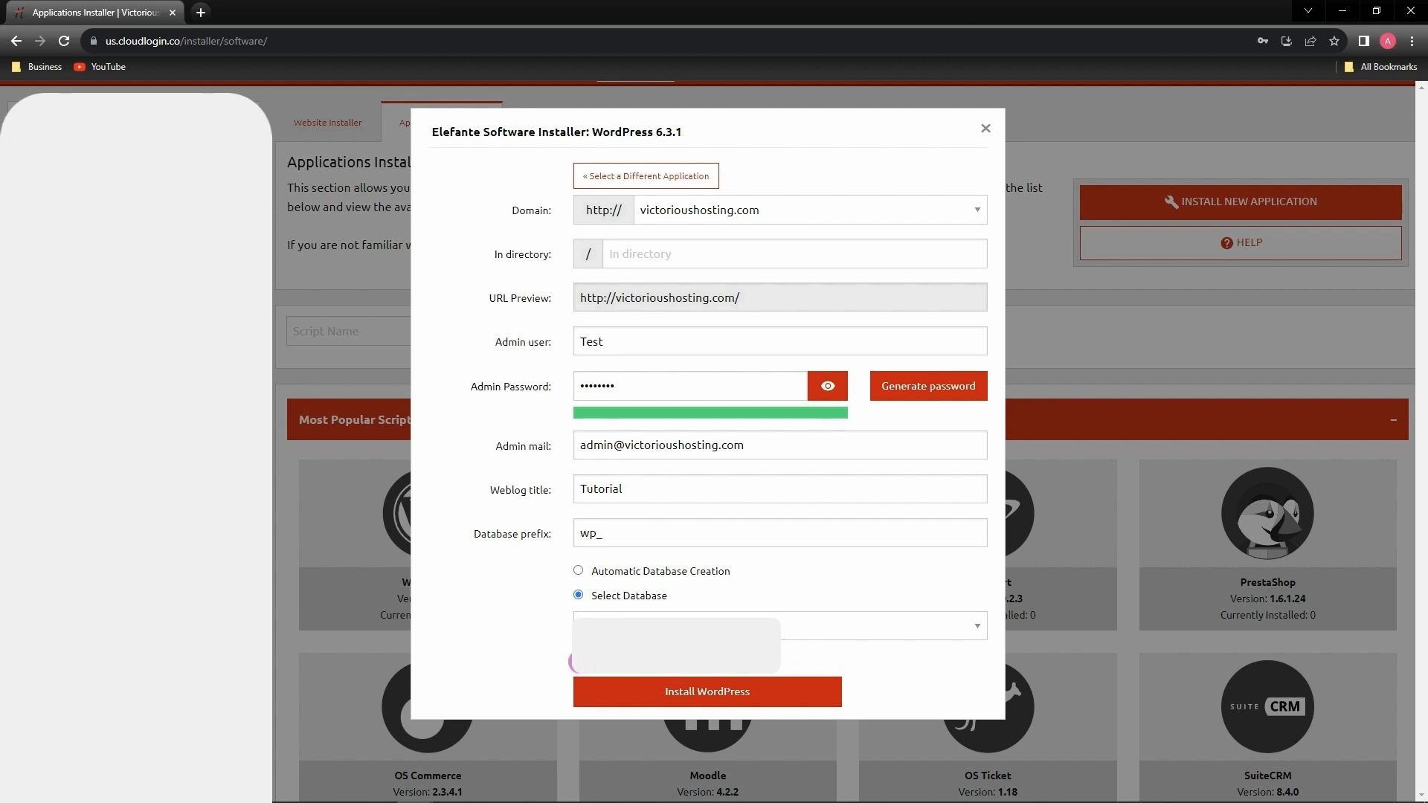
# Switch to creating a new database and name it tutorial.
pyautogui.click(578, 661)
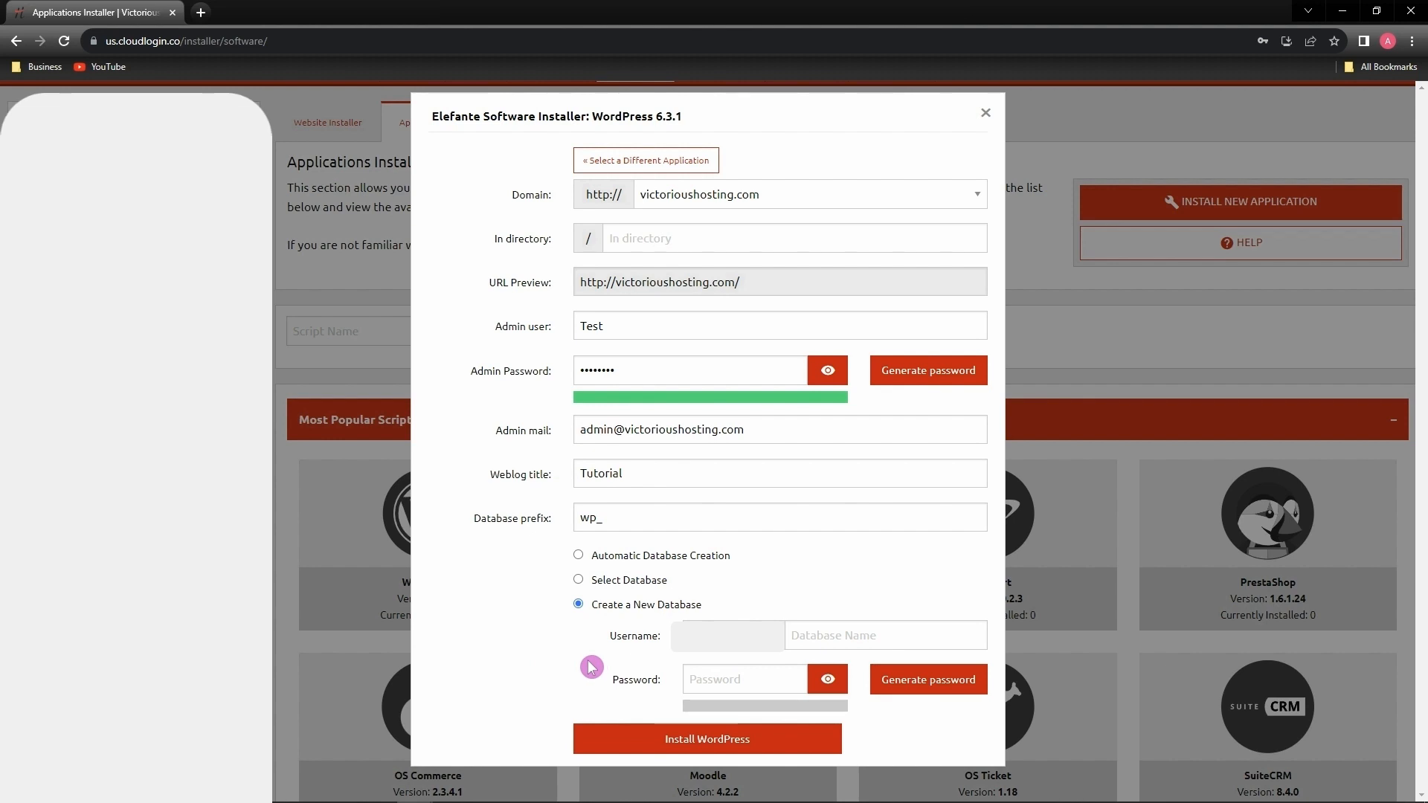
pyautogui.click(819, 639)
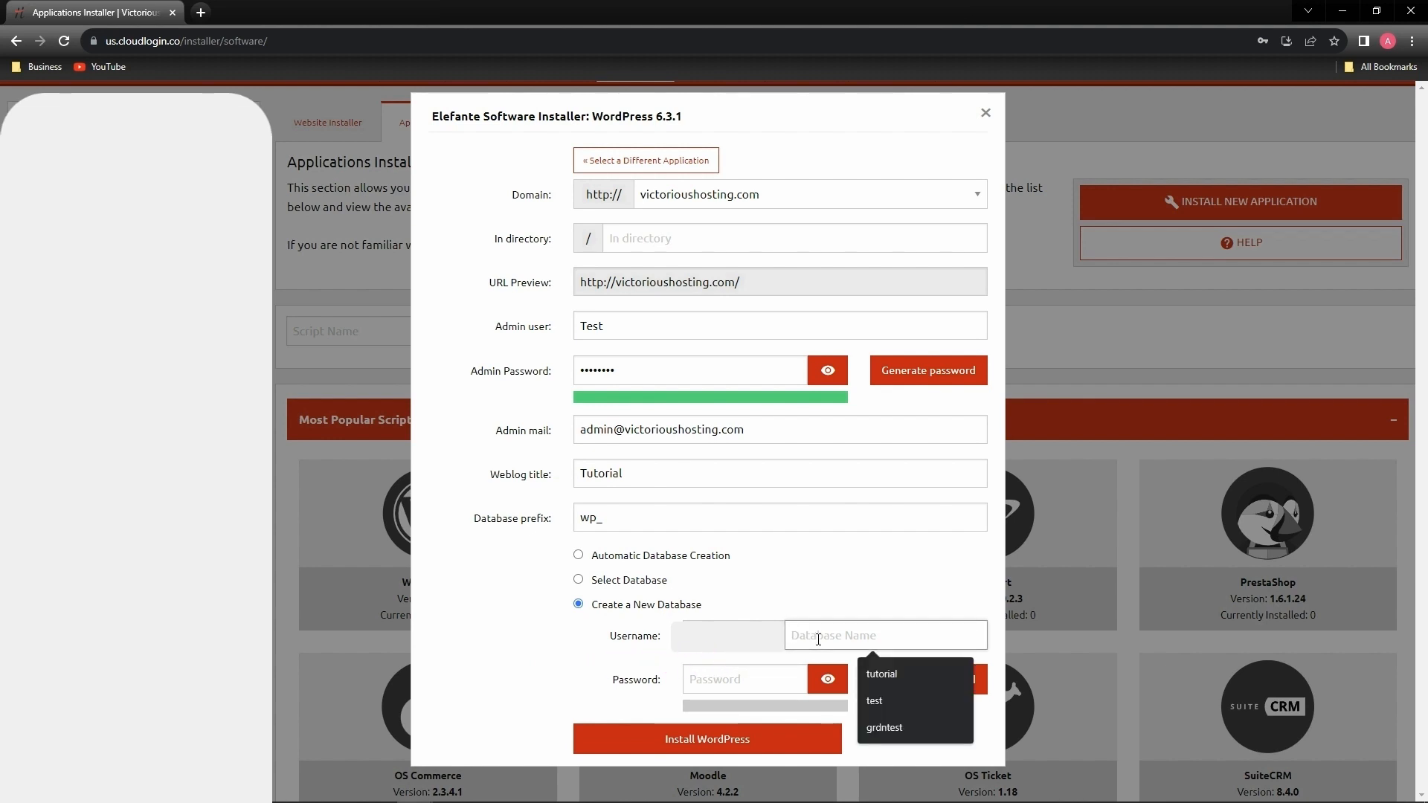
pyautogui.write('tu')
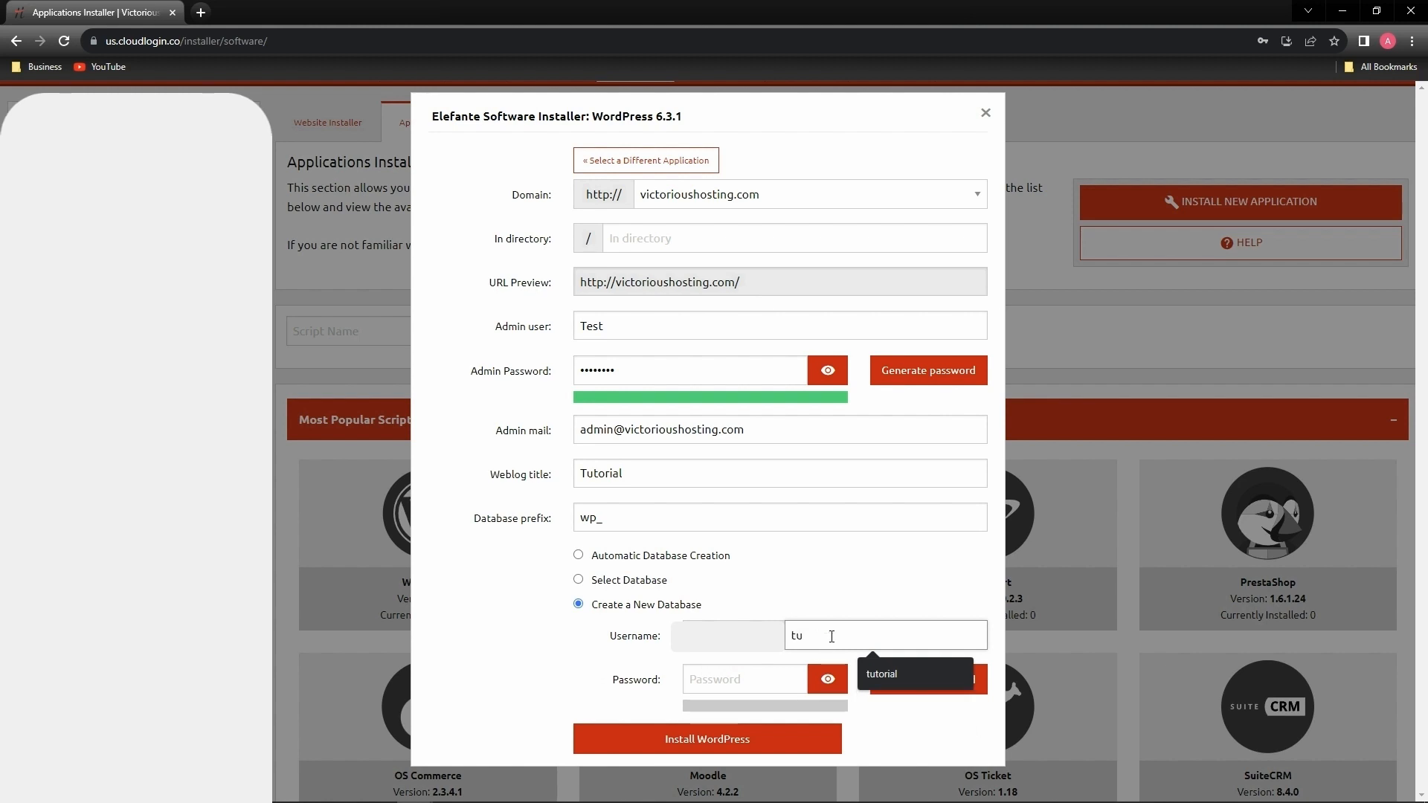
pyautogui.click(875, 667)
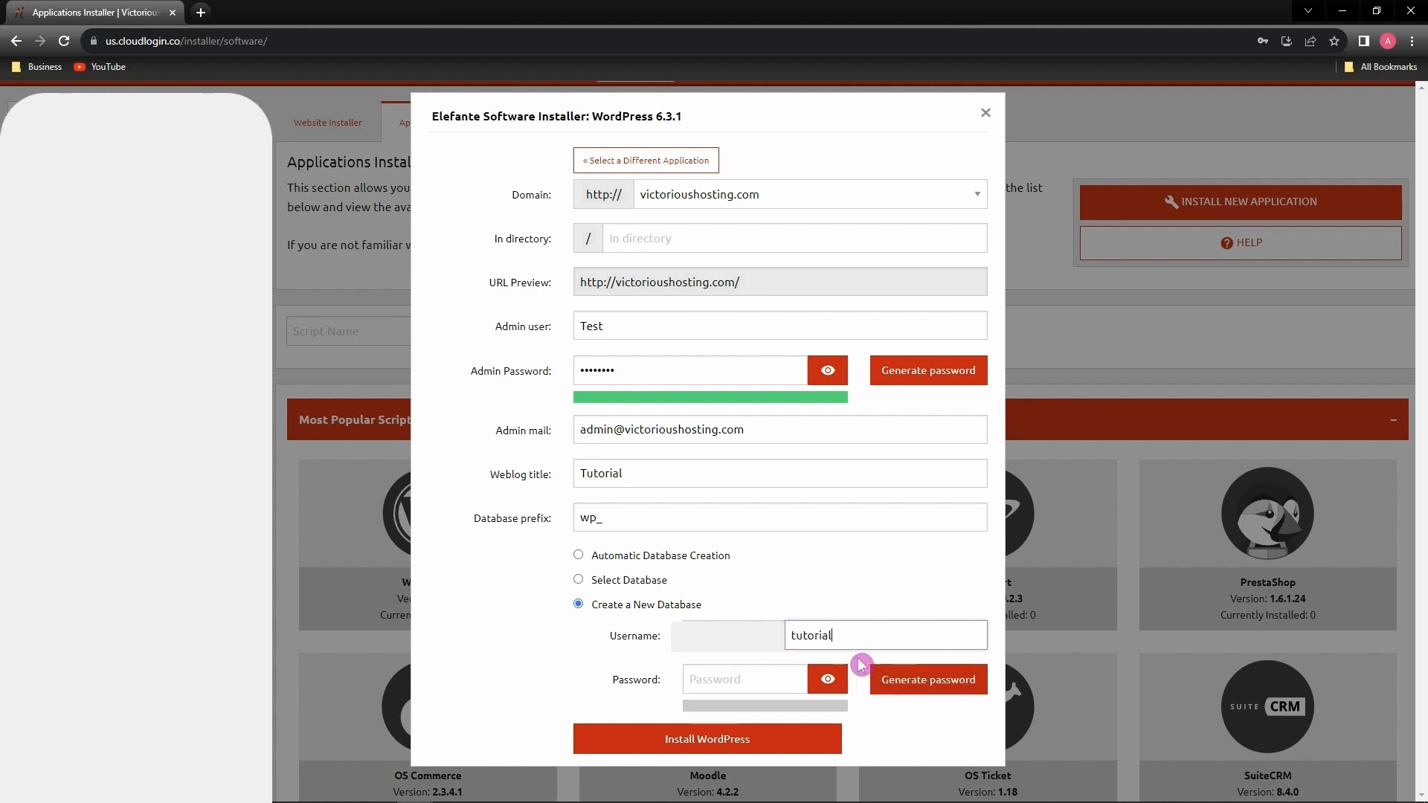
# Enter the password for the new database user.
pyautogui.click(727, 687)
pyautogui.write('*****')
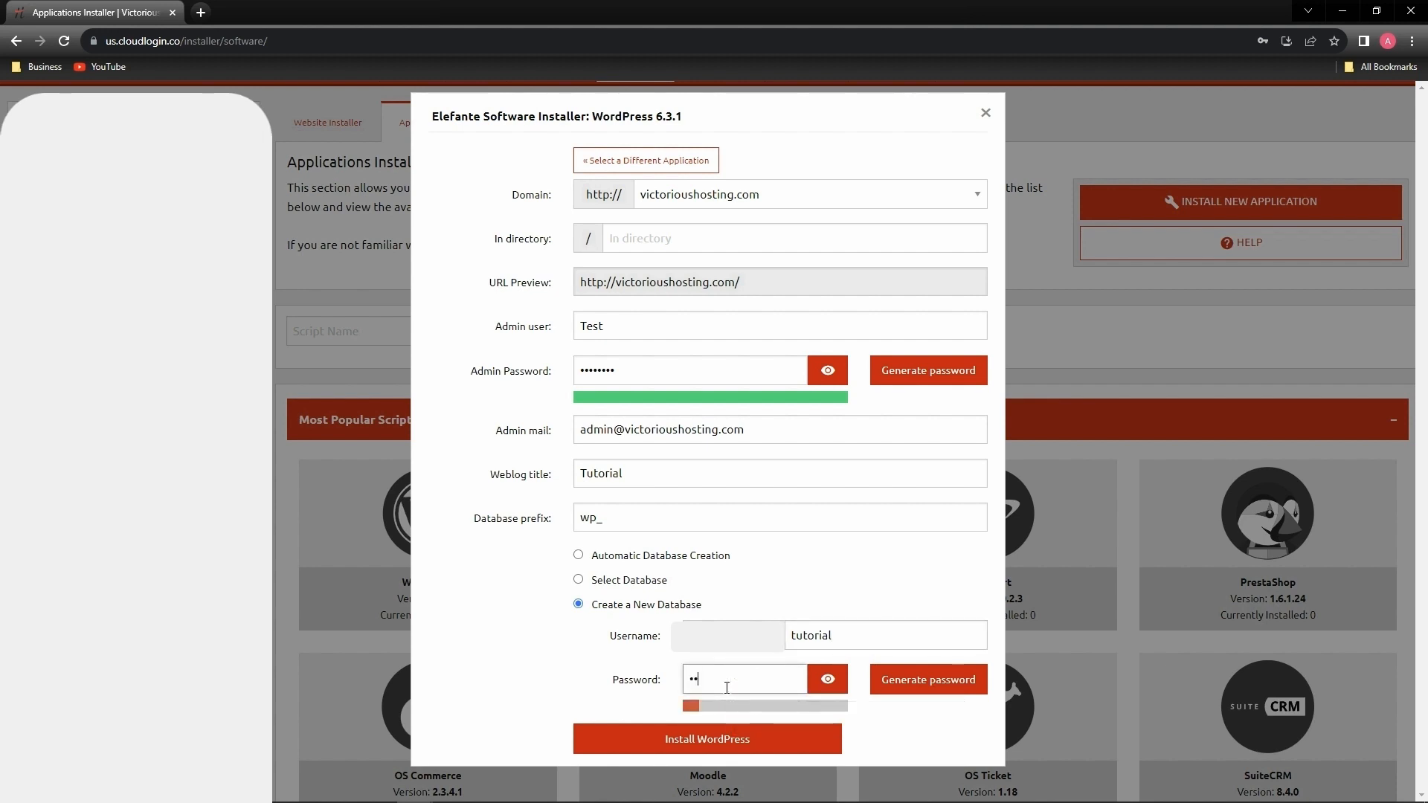
pyautogui.write('***')
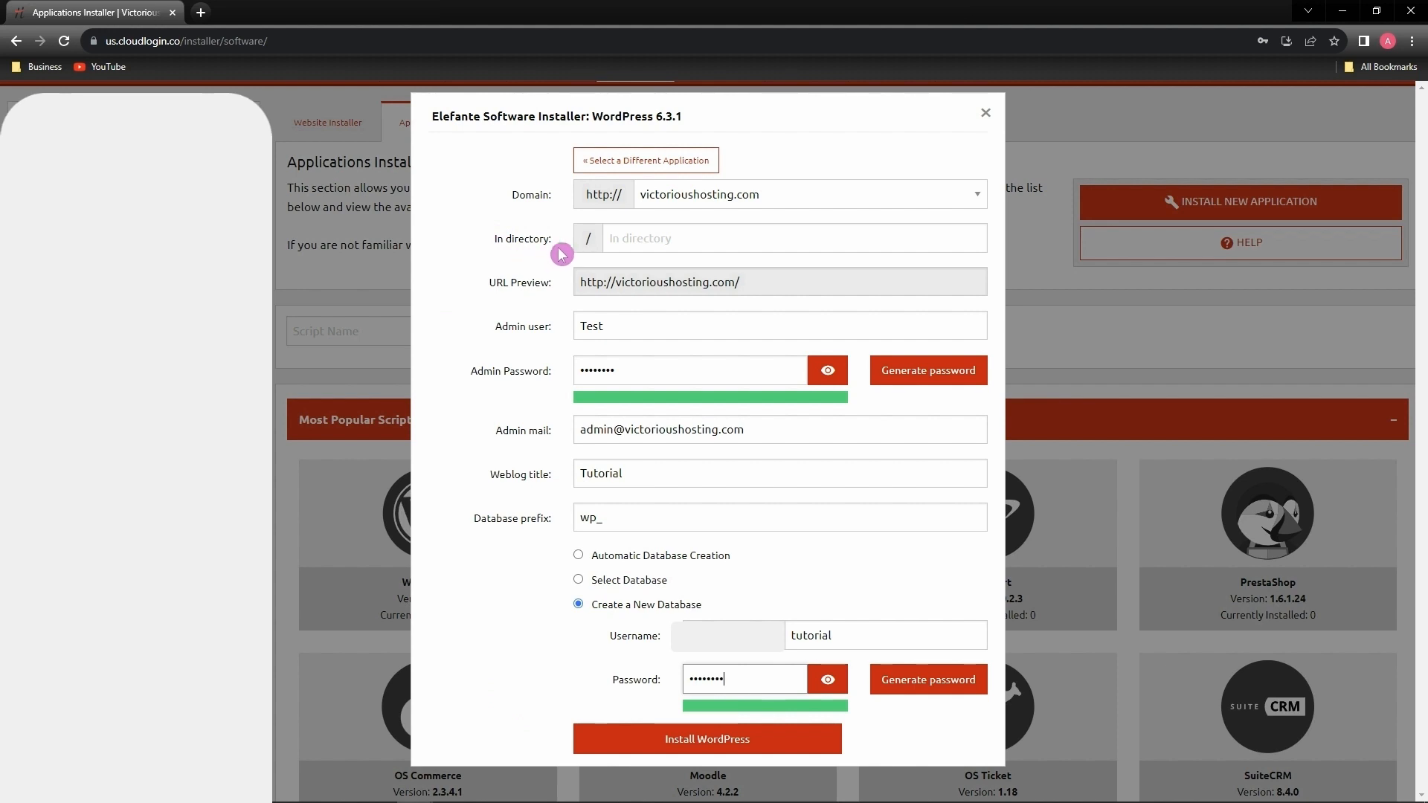
# Set the install directory to tutorial and start the WordPress installation.
pyautogui.click(696, 239)
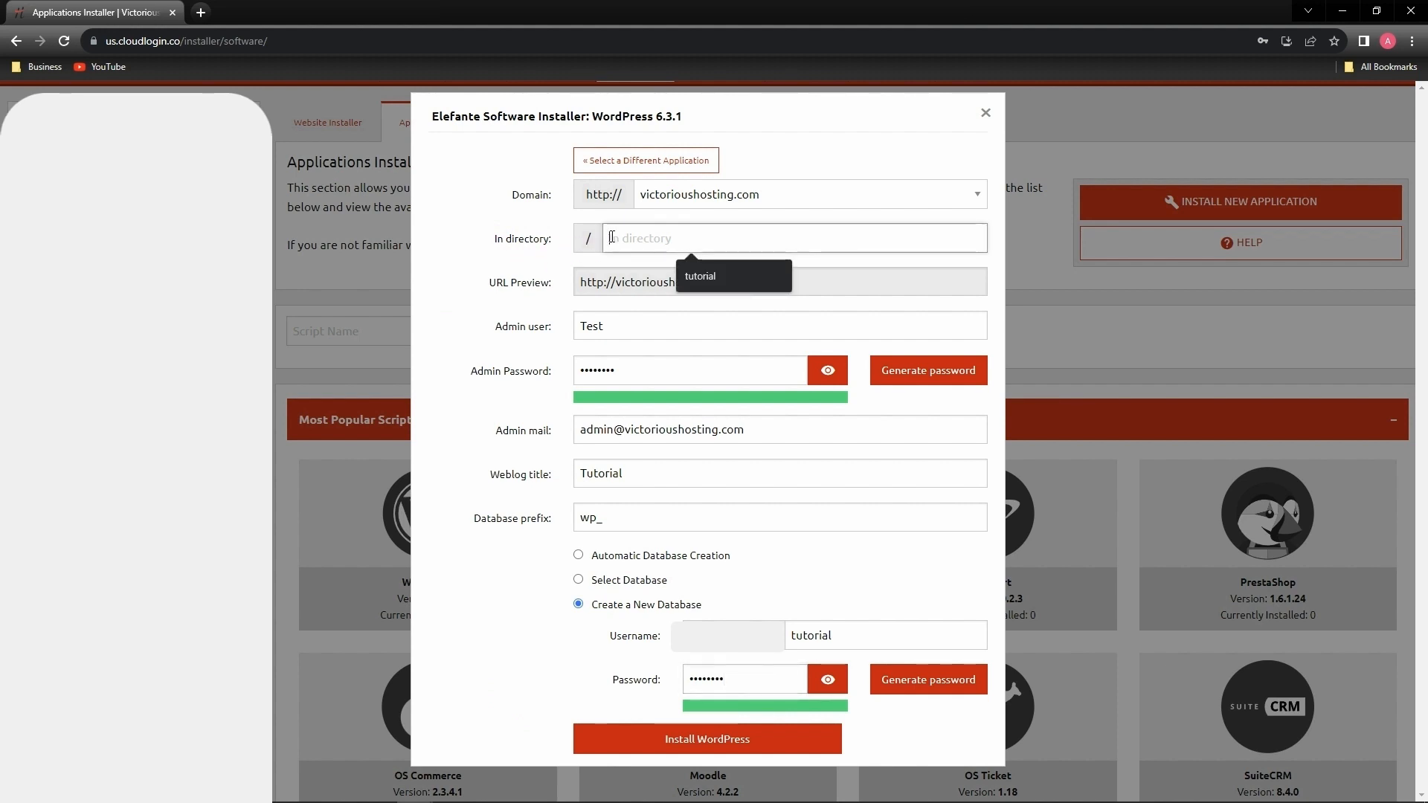
pyautogui.click(727, 273)
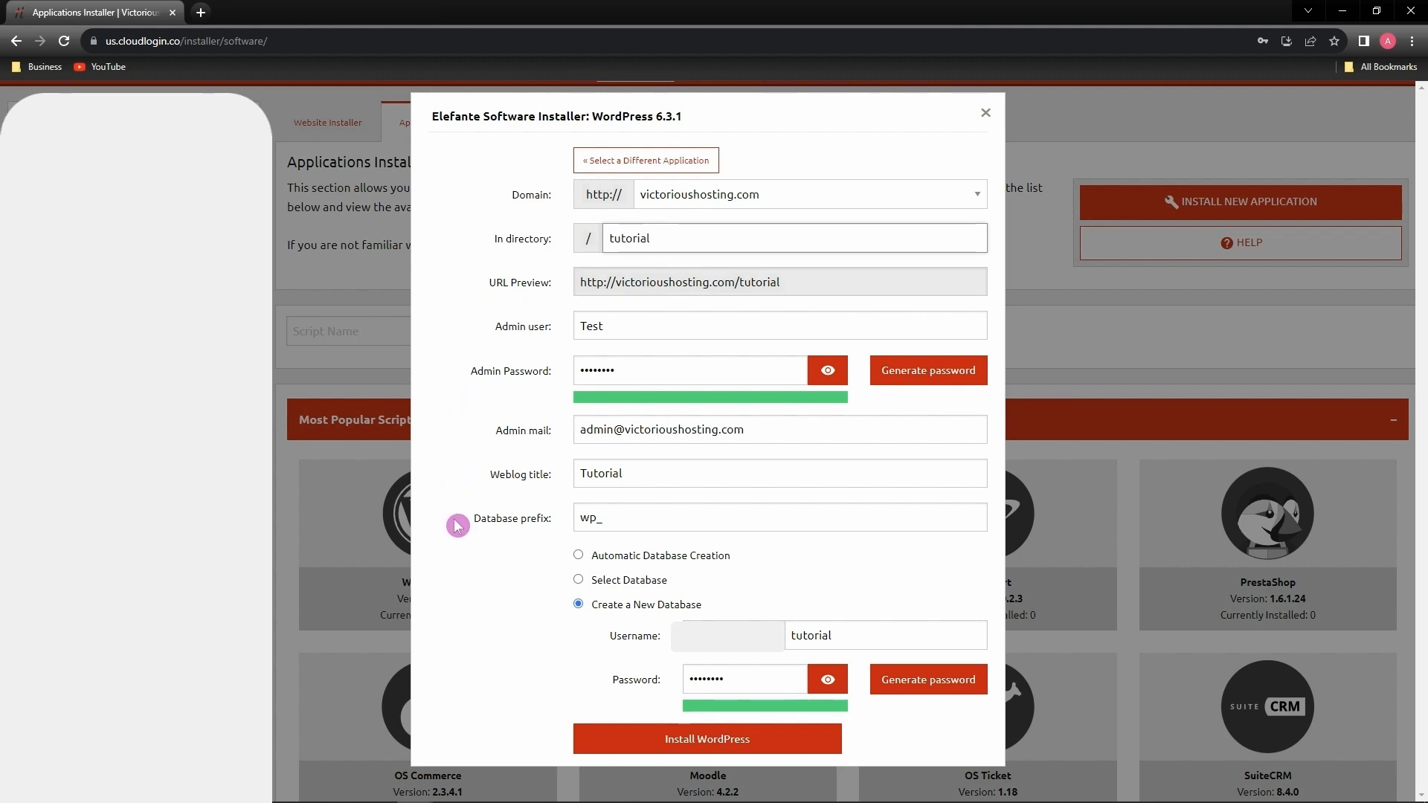
pyautogui.click(699, 744)
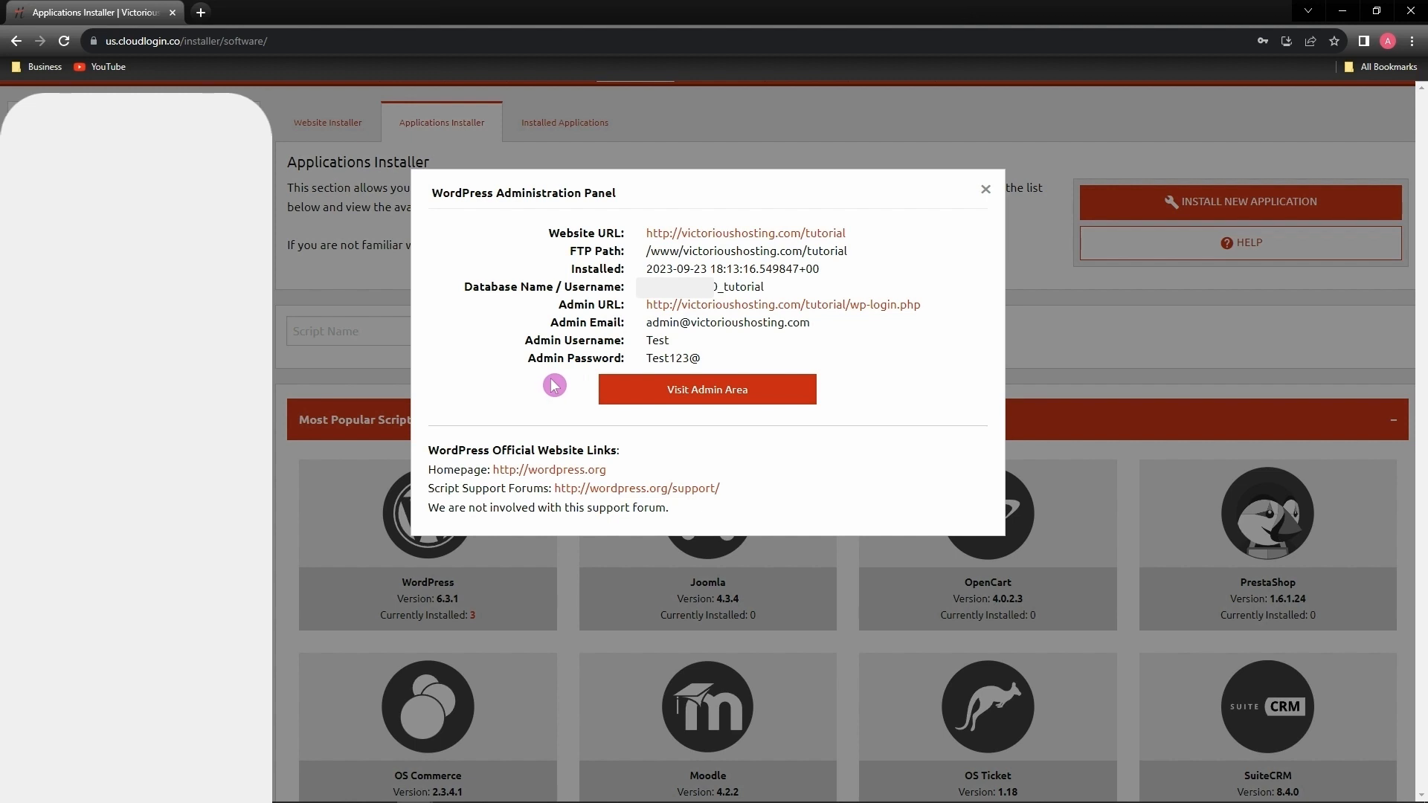
# Open the WordPress admin area, send the login form despite the insecure-connection warning, and confirm the administration email.
pyautogui.click(683, 400)
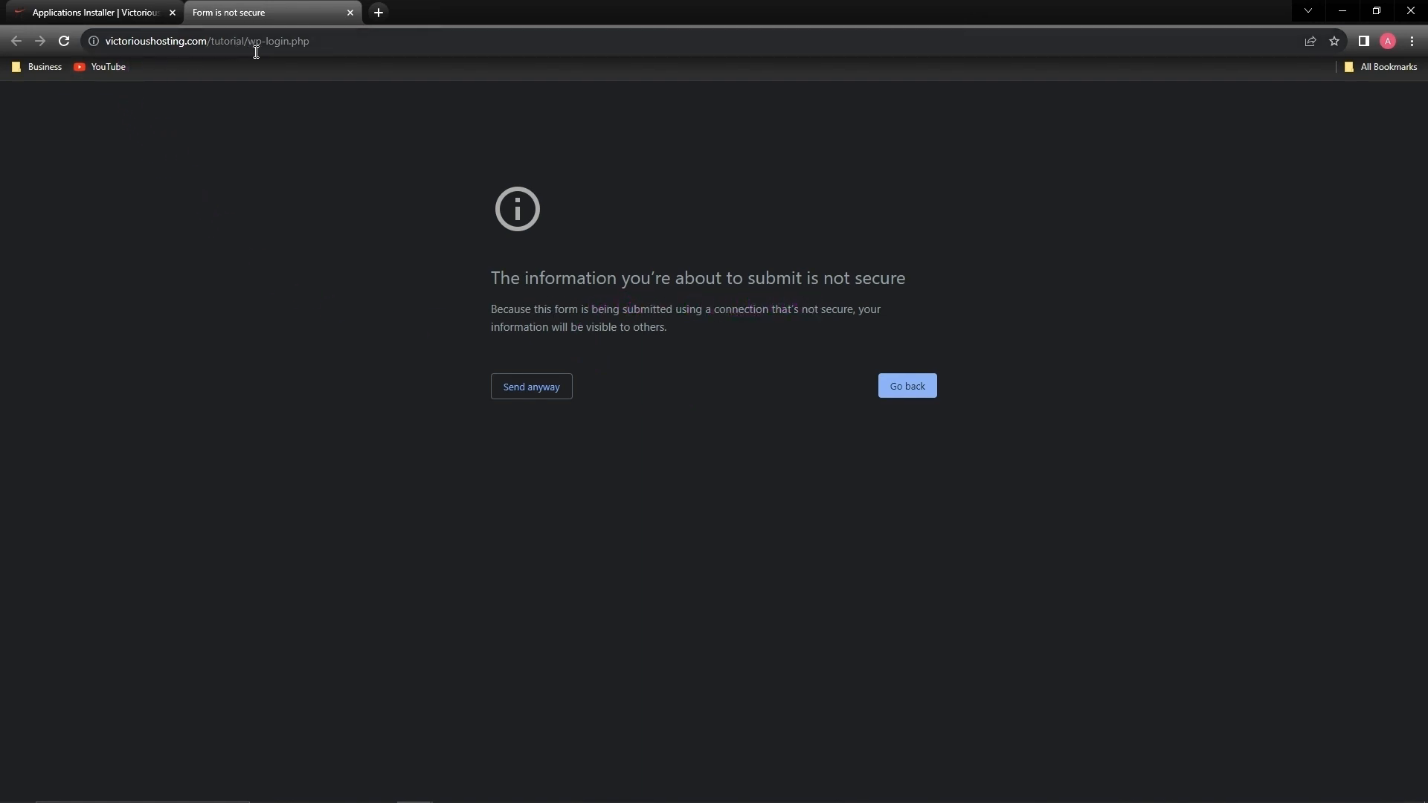
pyautogui.click(519, 395)
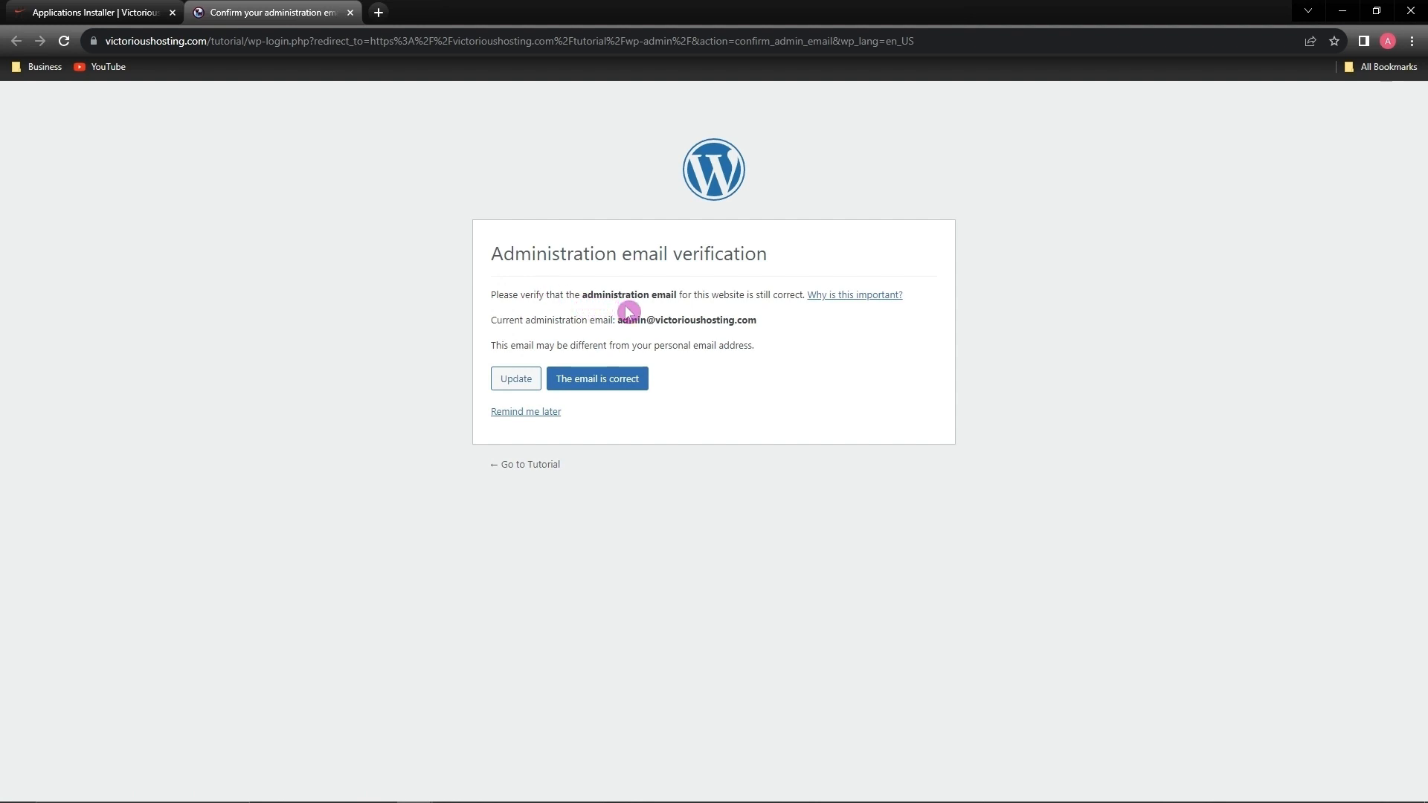
pyautogui.click(597, 380)
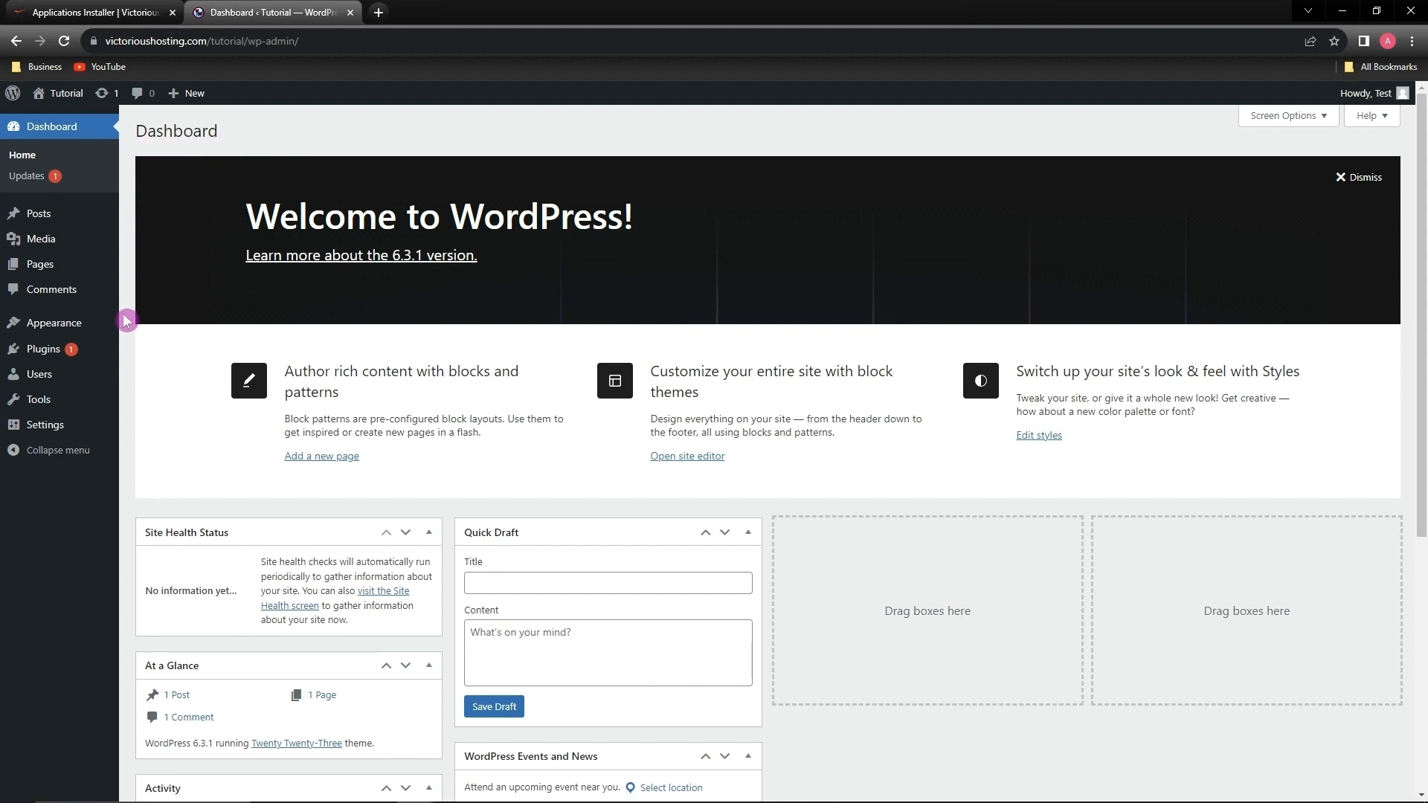
# Open the General settings and change both the WordPress Address and Site Address URLs to https.
pyautogui.click(38, 430)
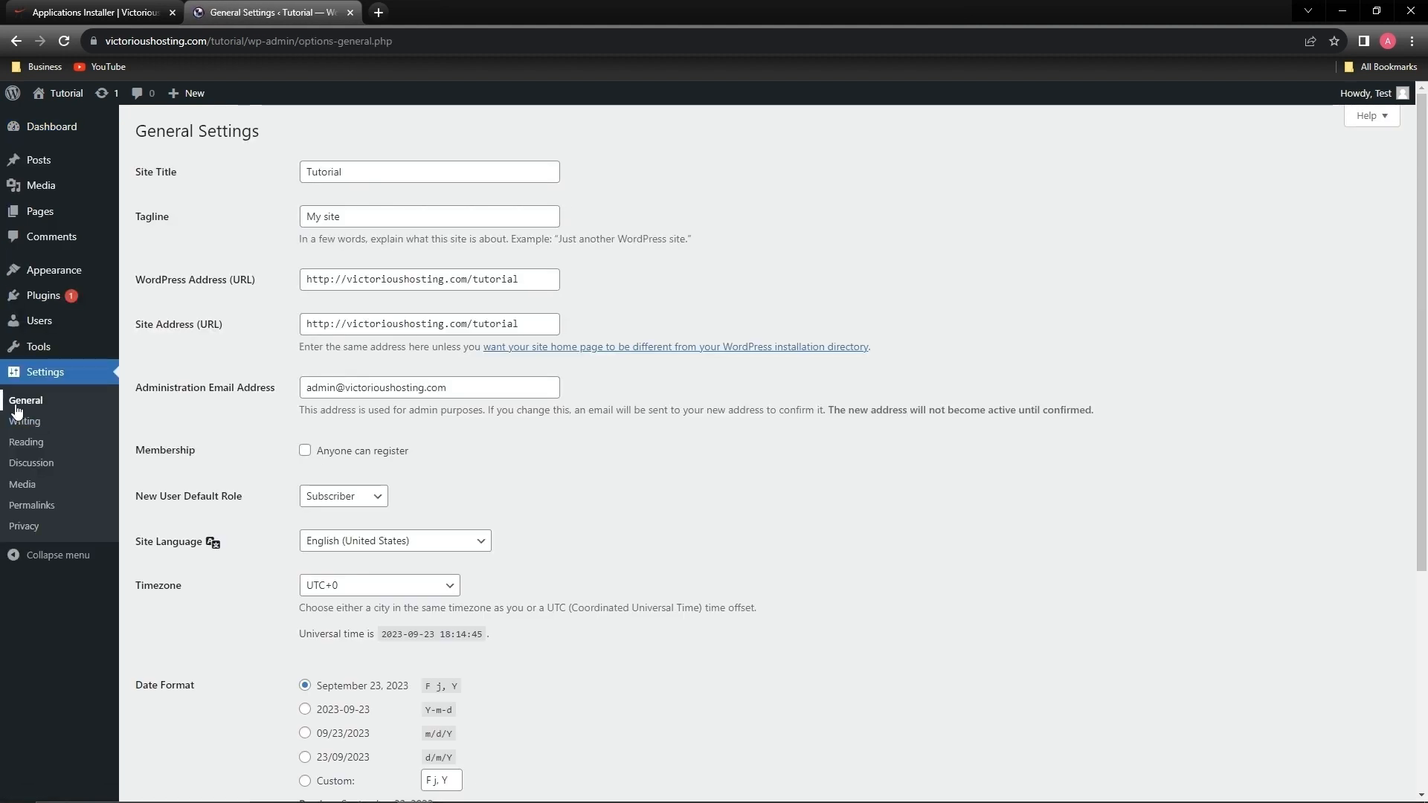
pyautogui.click(148, 194)
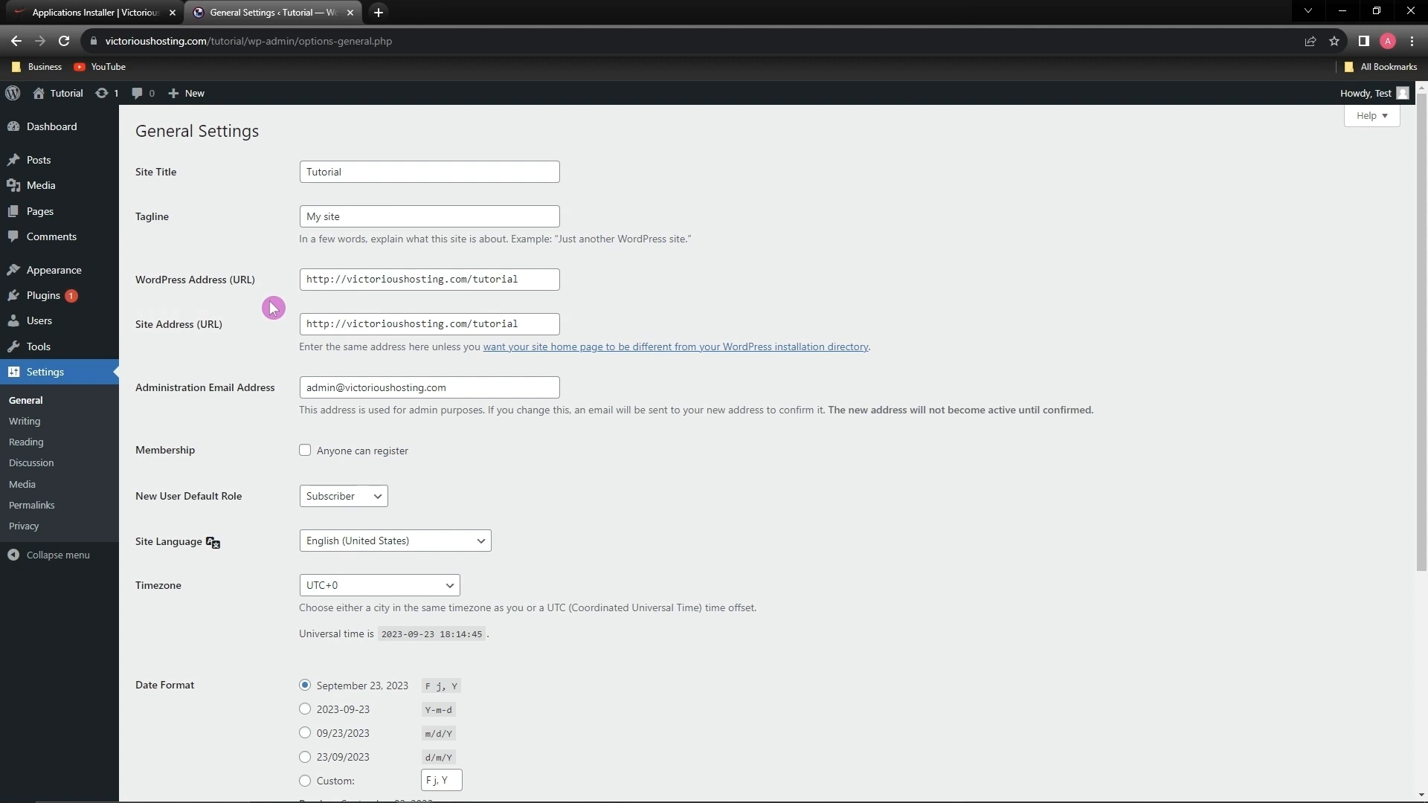
pyautogui.click(329, 281)
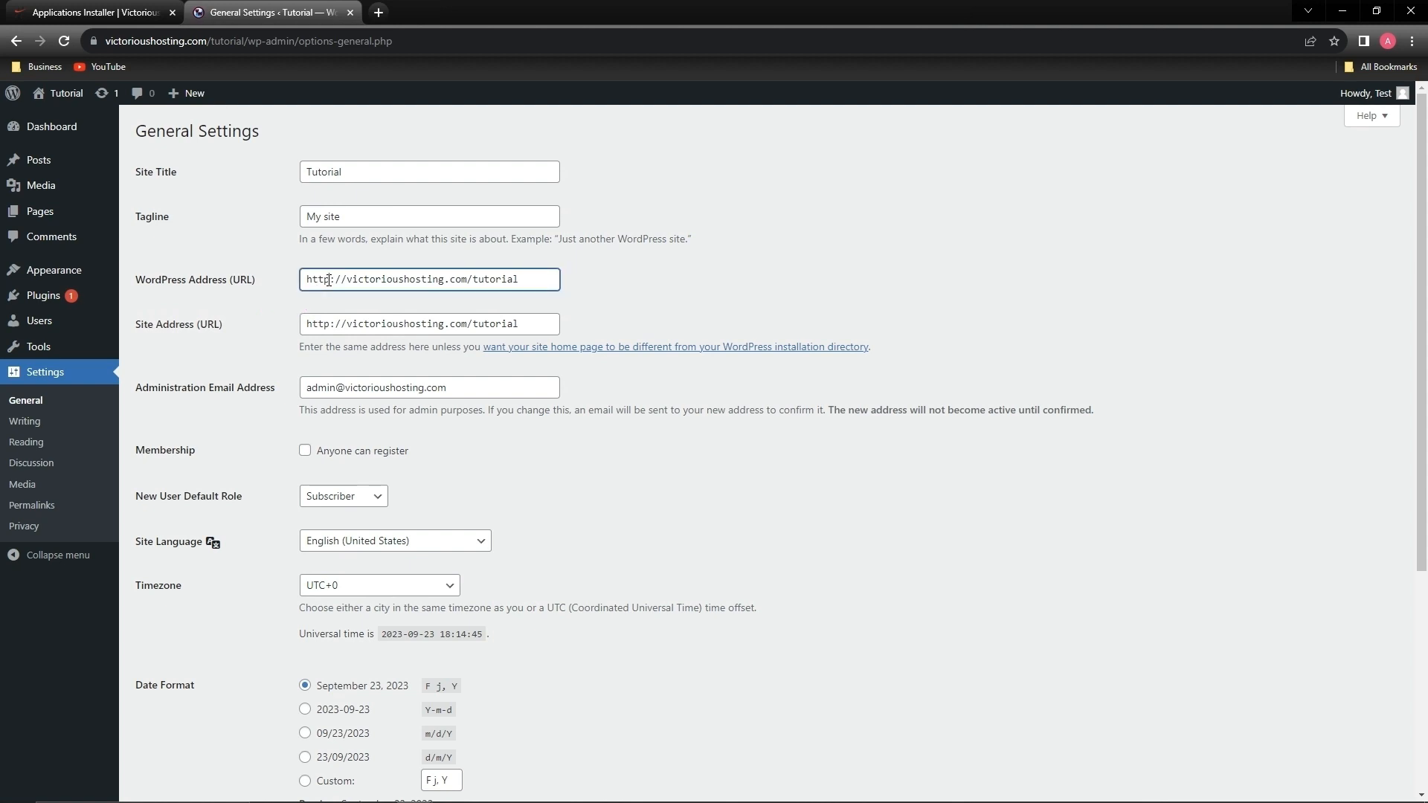
pyautogui.write('s')
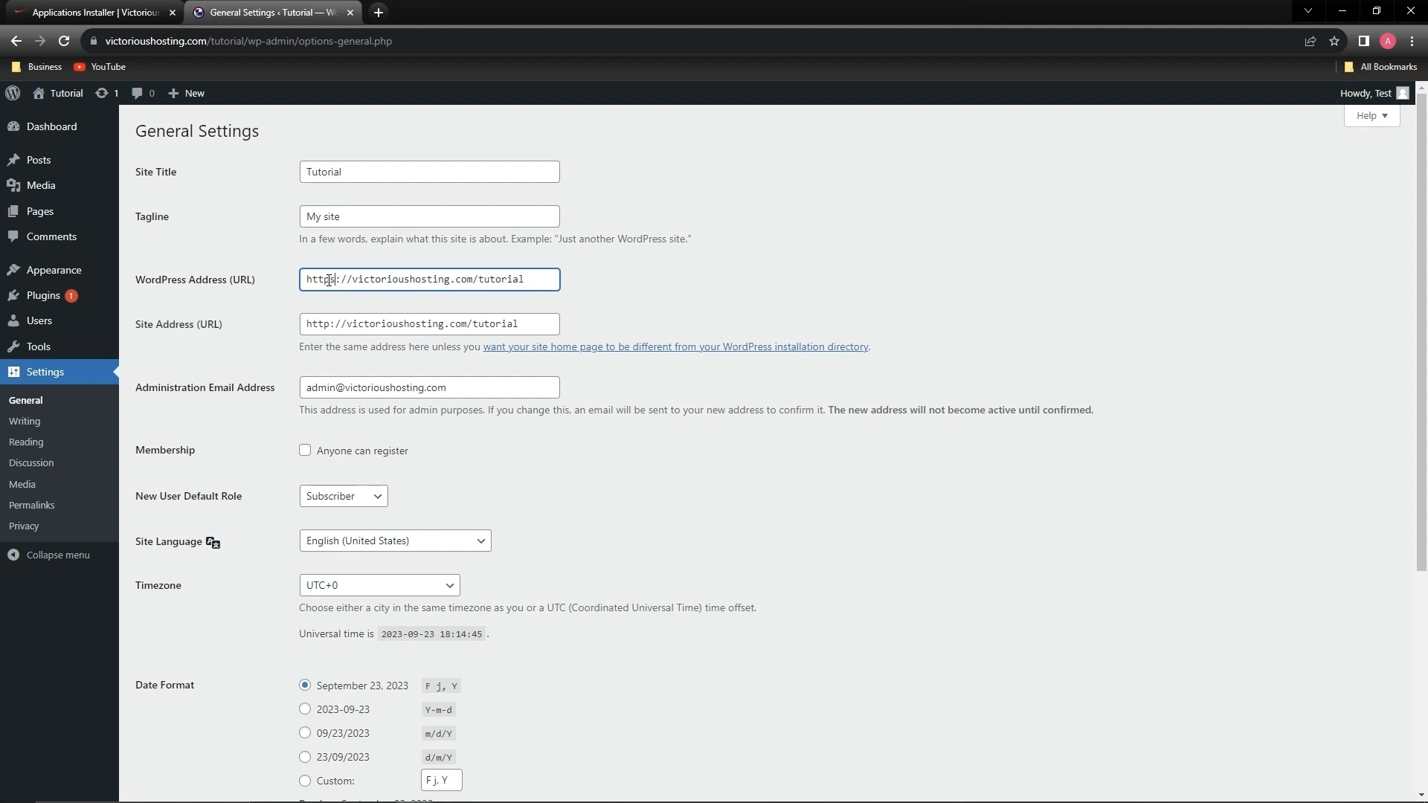
pyautogui.click(326, 328)
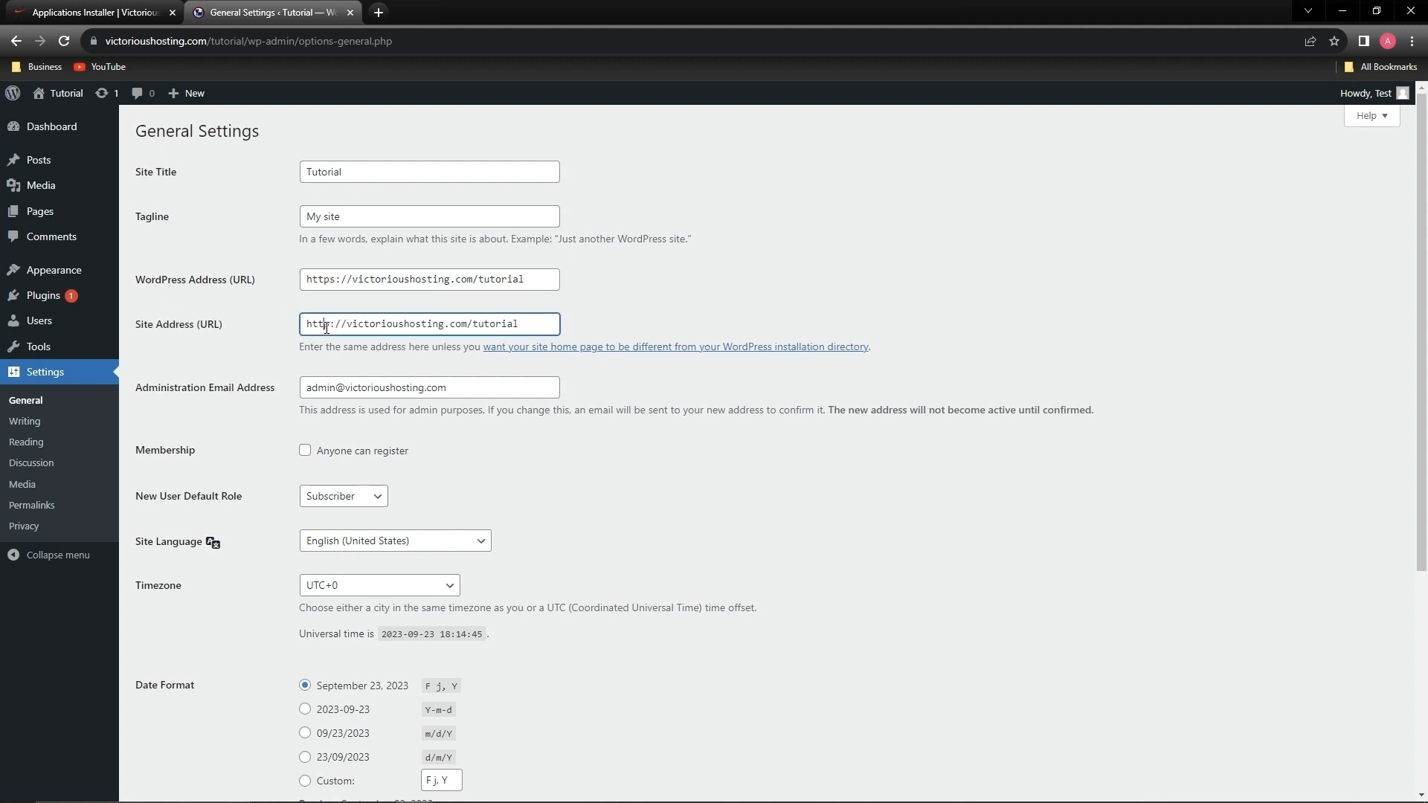
pyautogui.write('s')
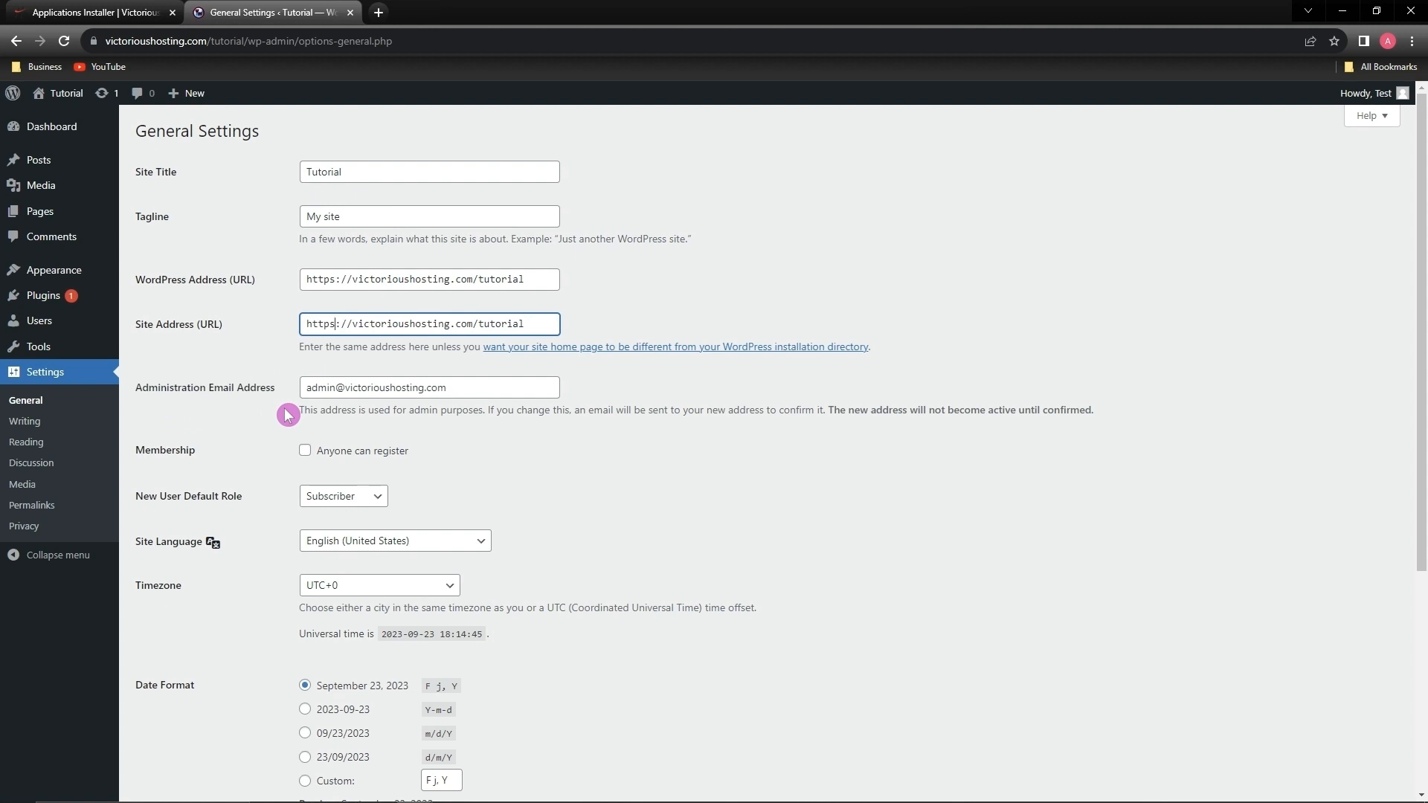
# Set the site timezone to New York.
pyautogui.scroll(-1, 274, 427)
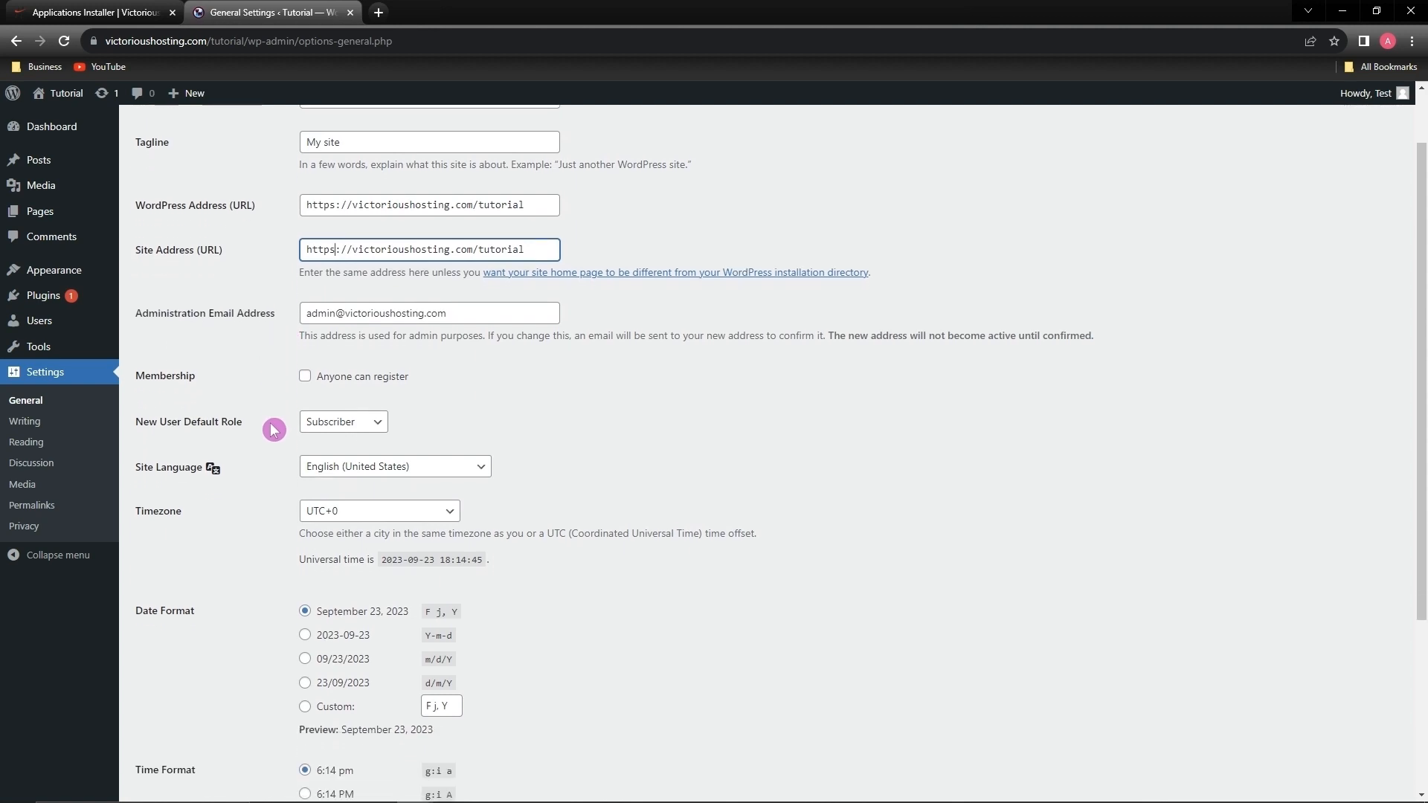
pyautogui.scroll(-2, 274, 430)
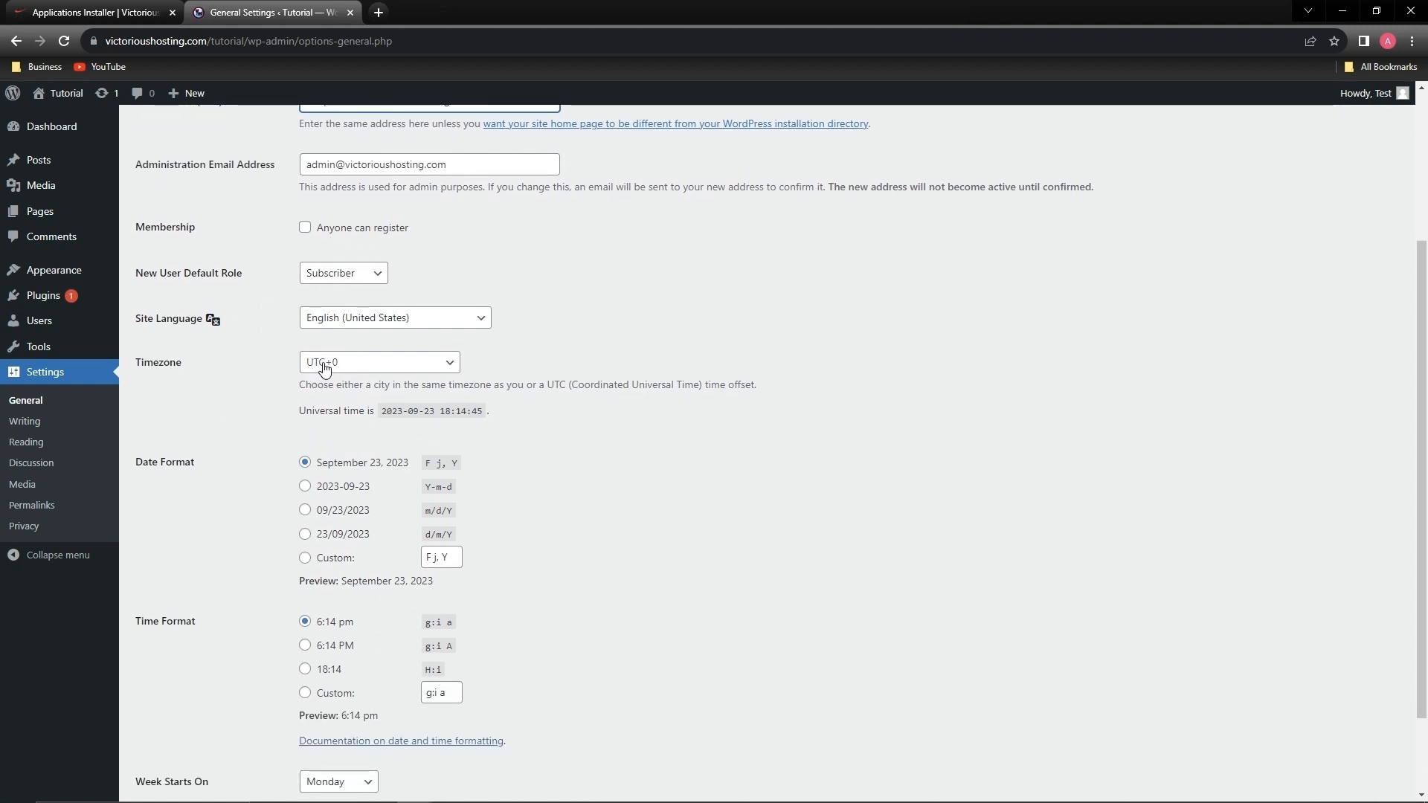
pyautogui.click(325, 368)
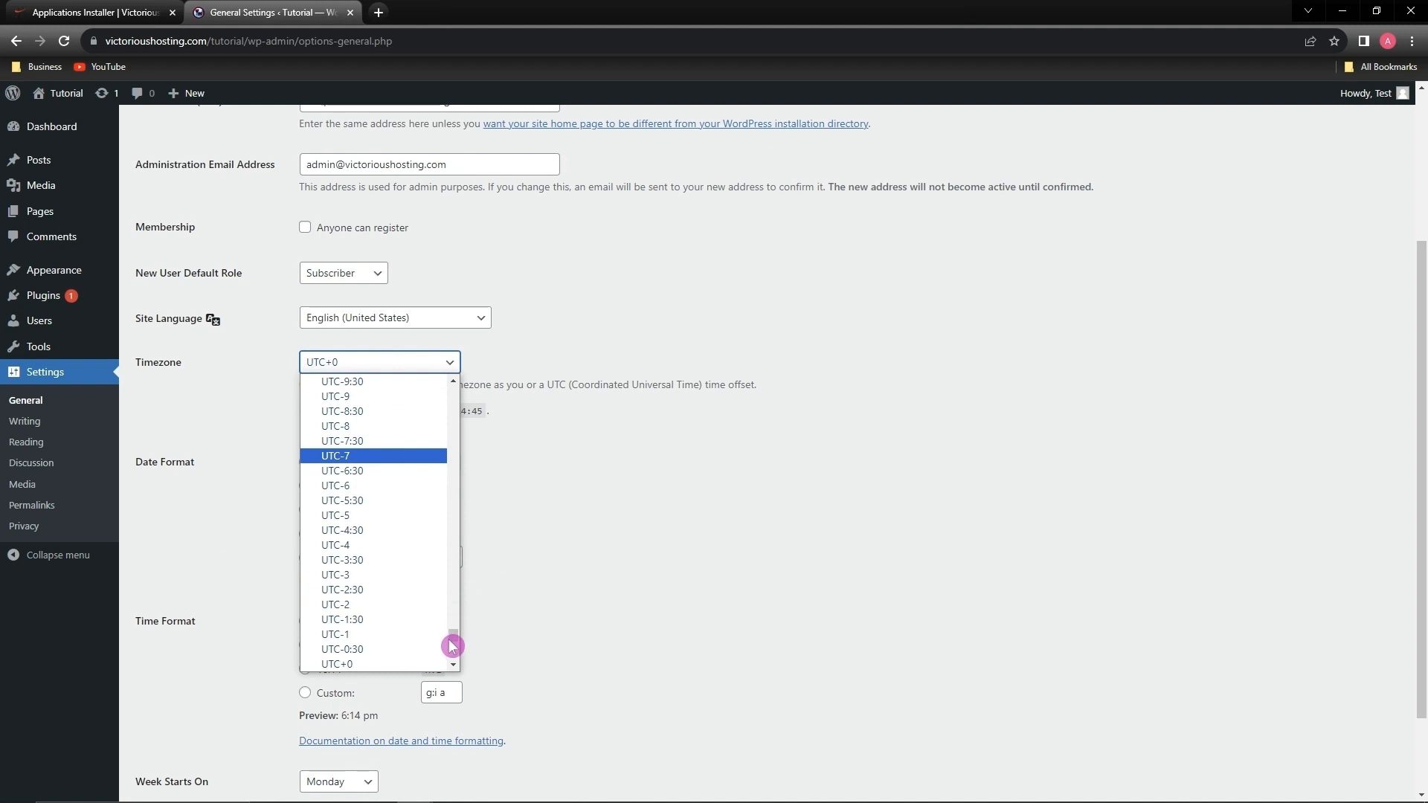
pyautogui.moveTo(453, 636); pyautogui.dragTo(455, 392)
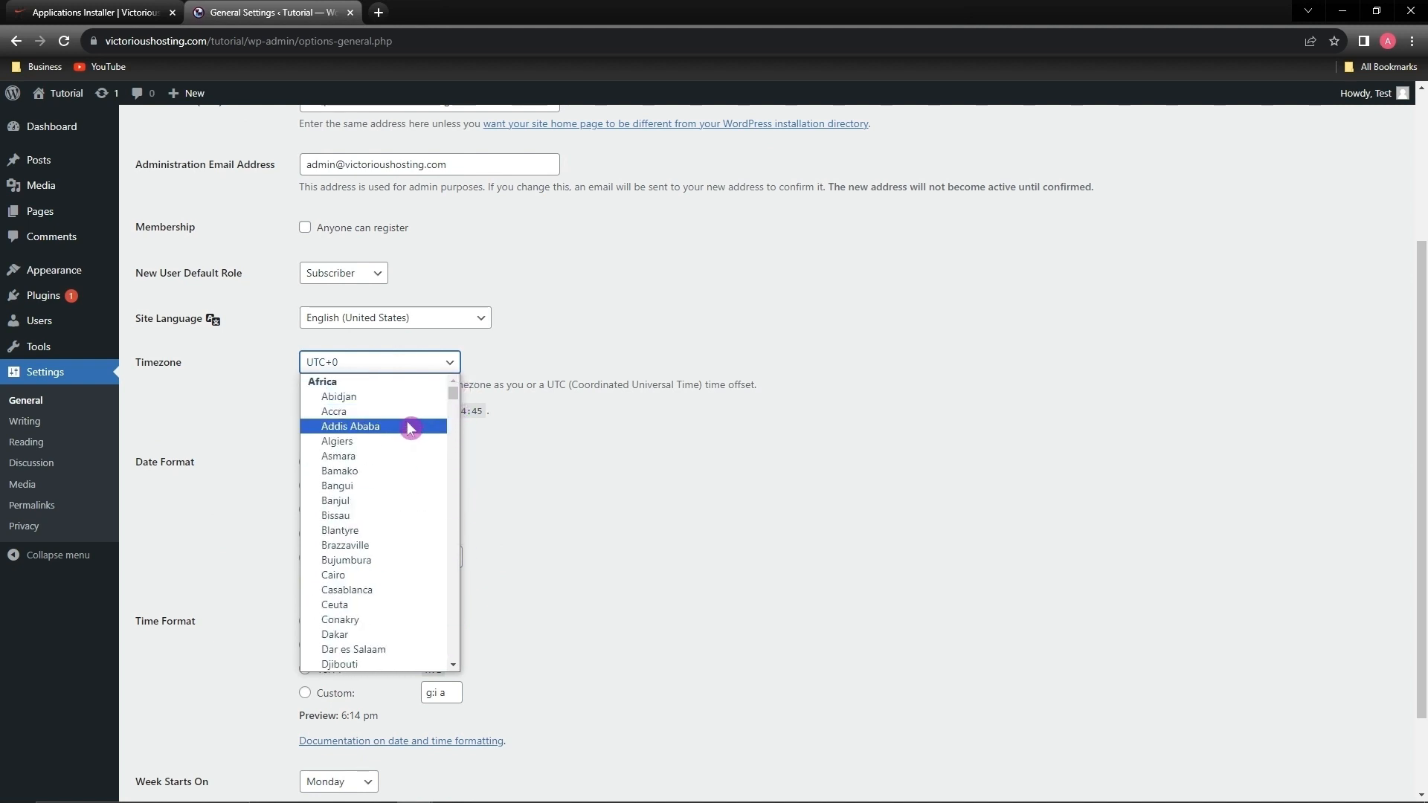
pyautogui.scroll(-8, 411, 428)
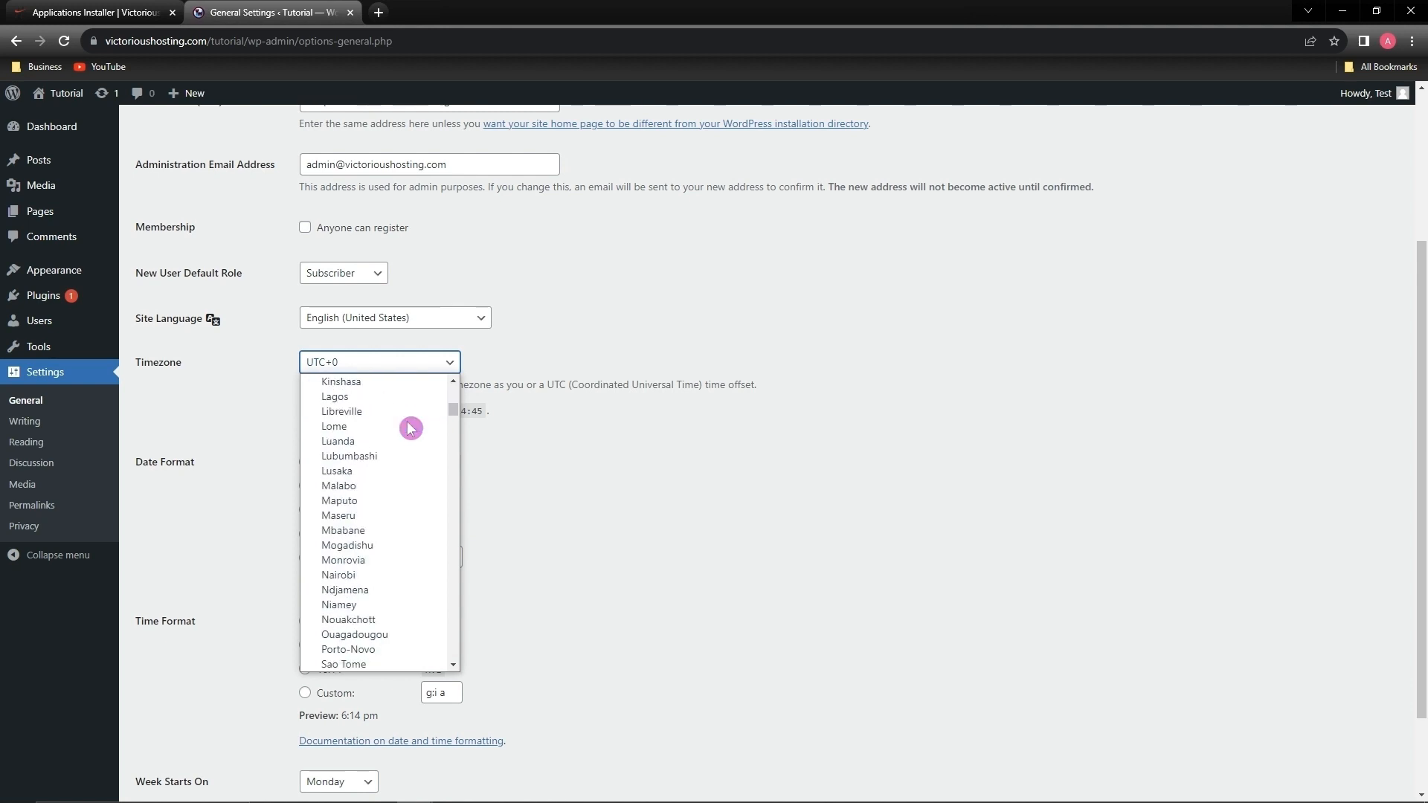
pyautogui.scroll(-2, 411, 428)
pyautogui.scroll(-5, 408, 430)
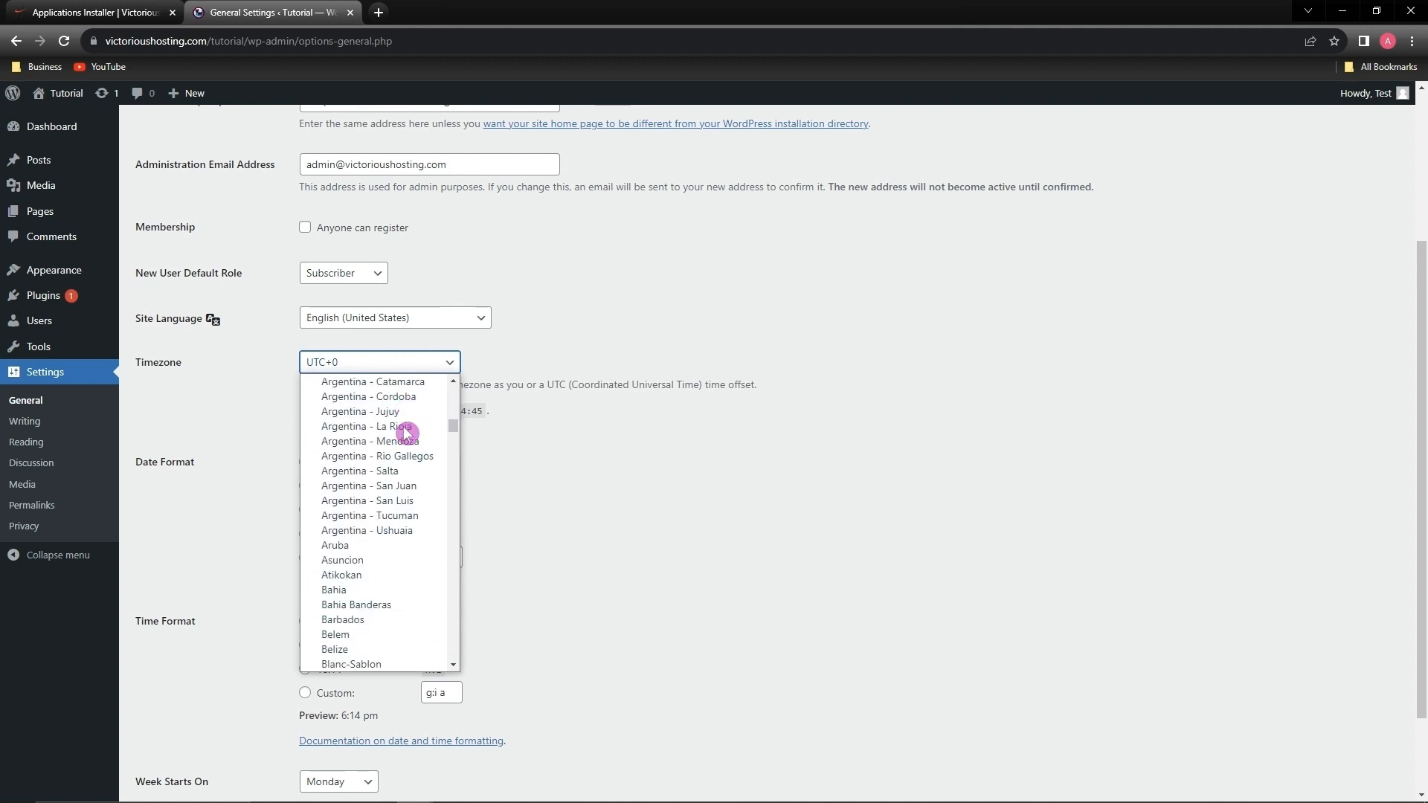
pyautogui.scroll(-15, 407, 433)
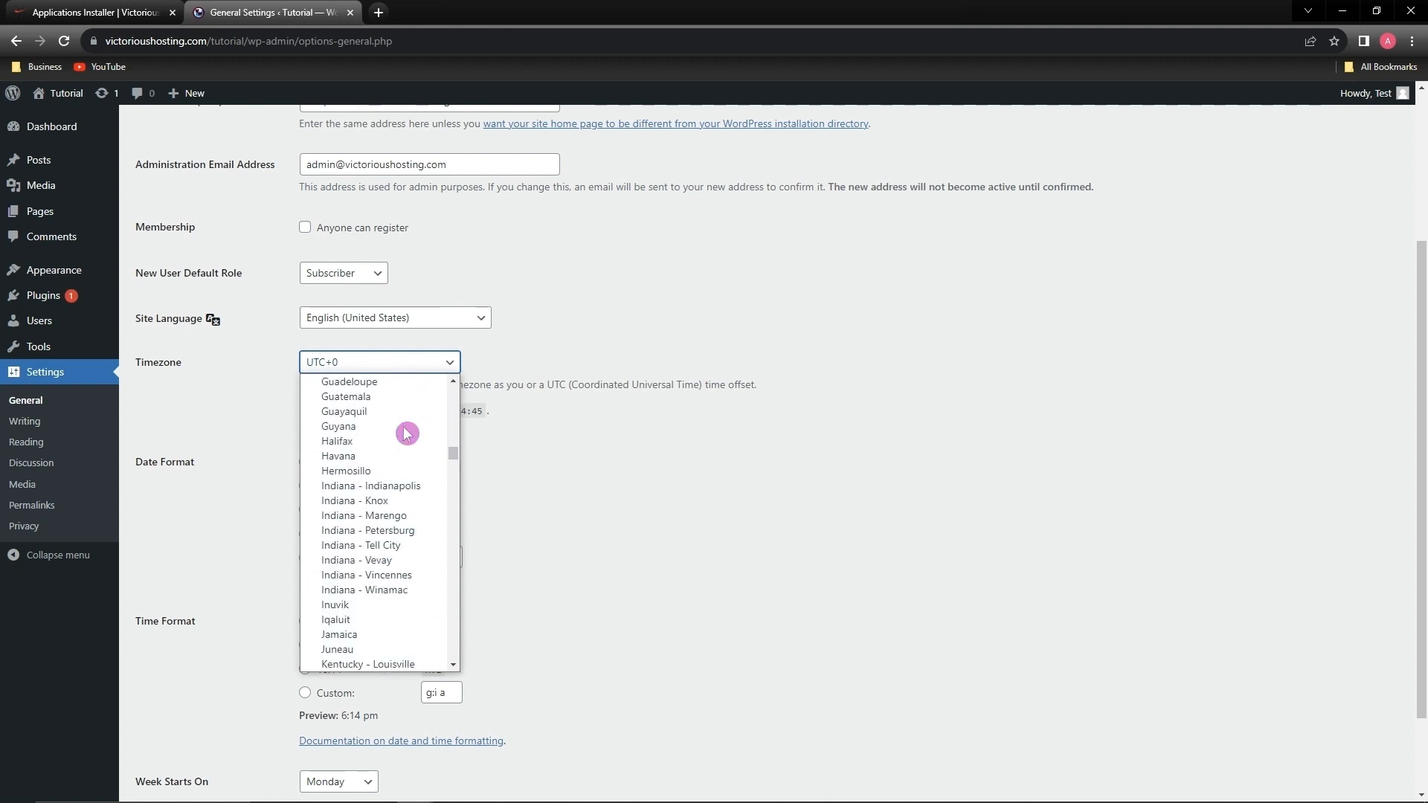
pyautogui.scroll(-10, 407, 433)
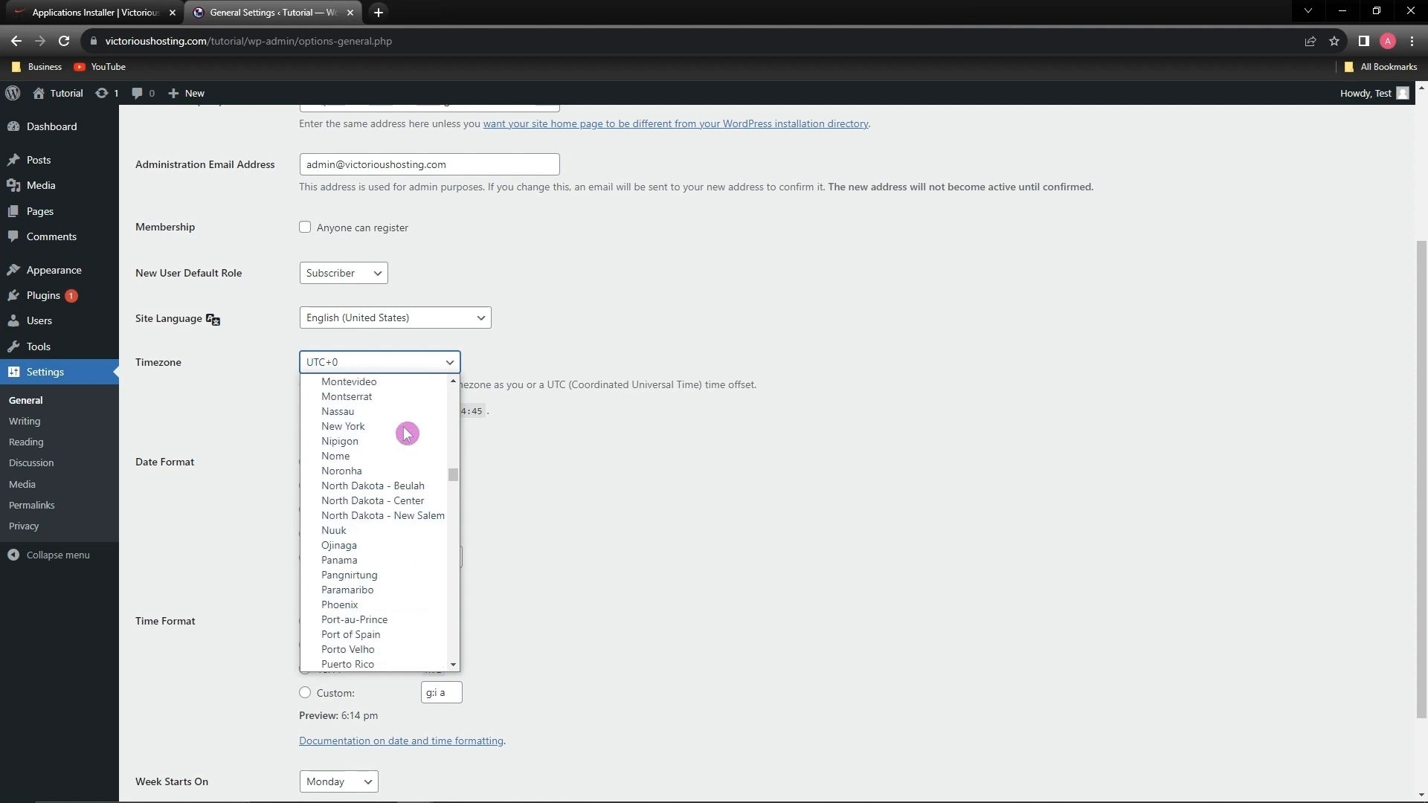
pyautogui.click(380, 427)
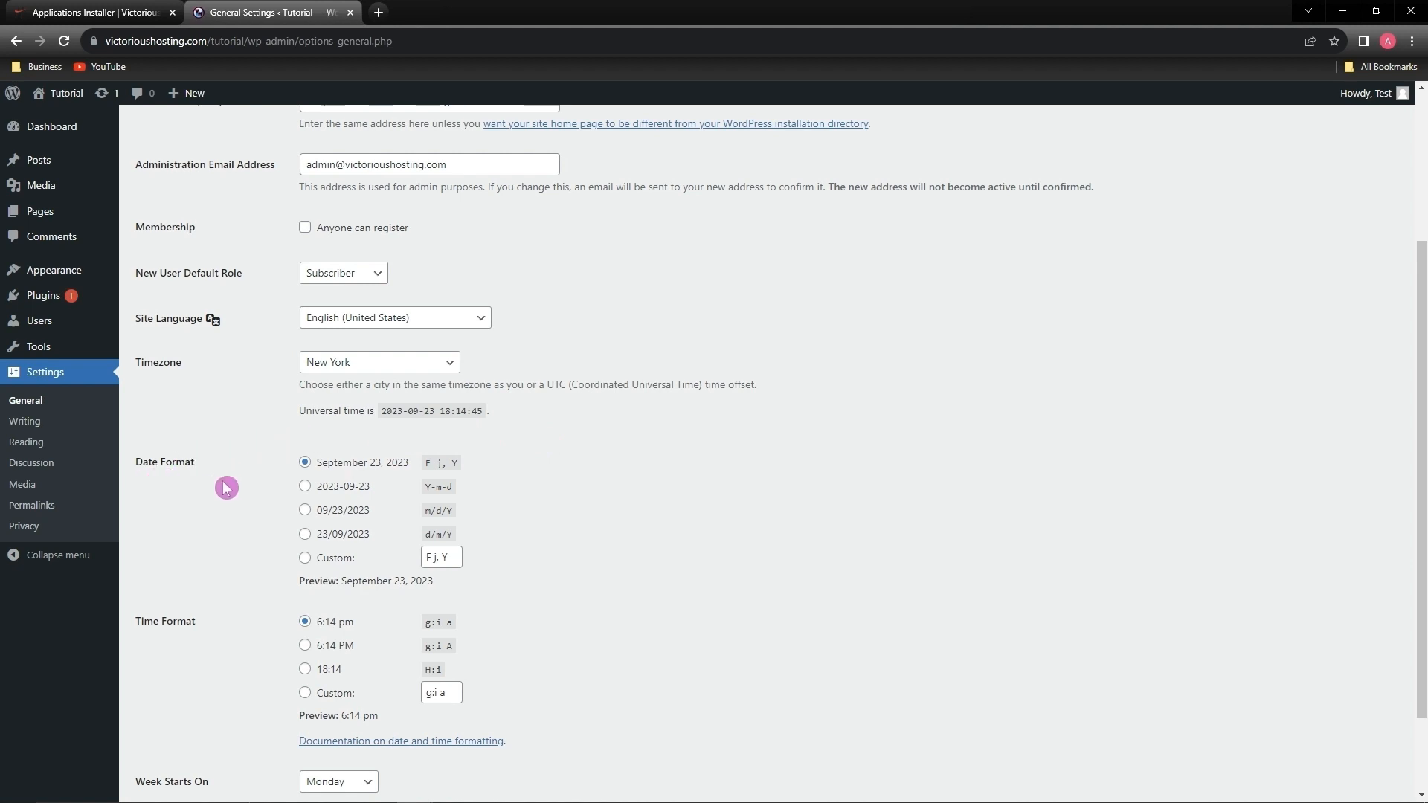
# Save the general settings changes.
pyautogui.scroll(-1, 277, 502)
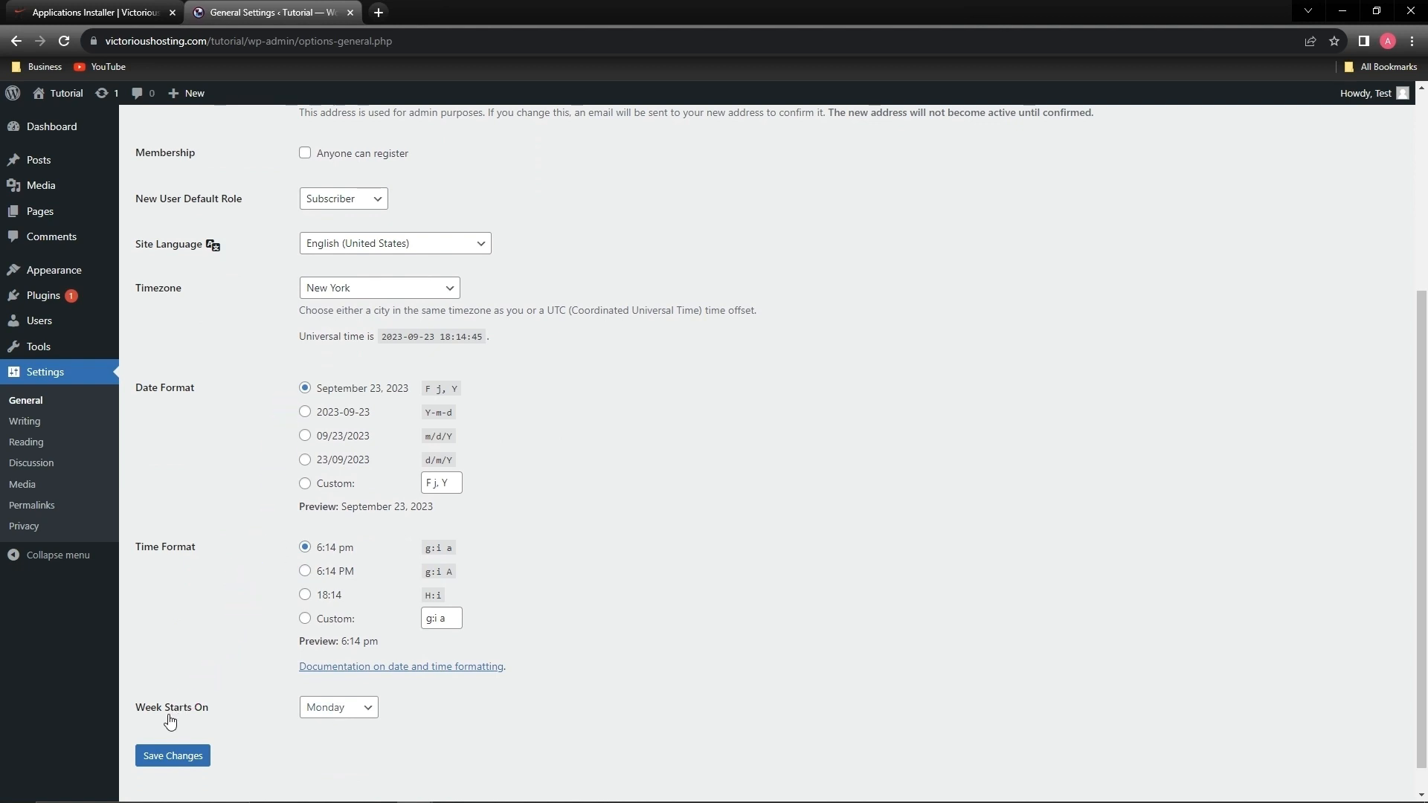
pyautogui.click(318, 709)
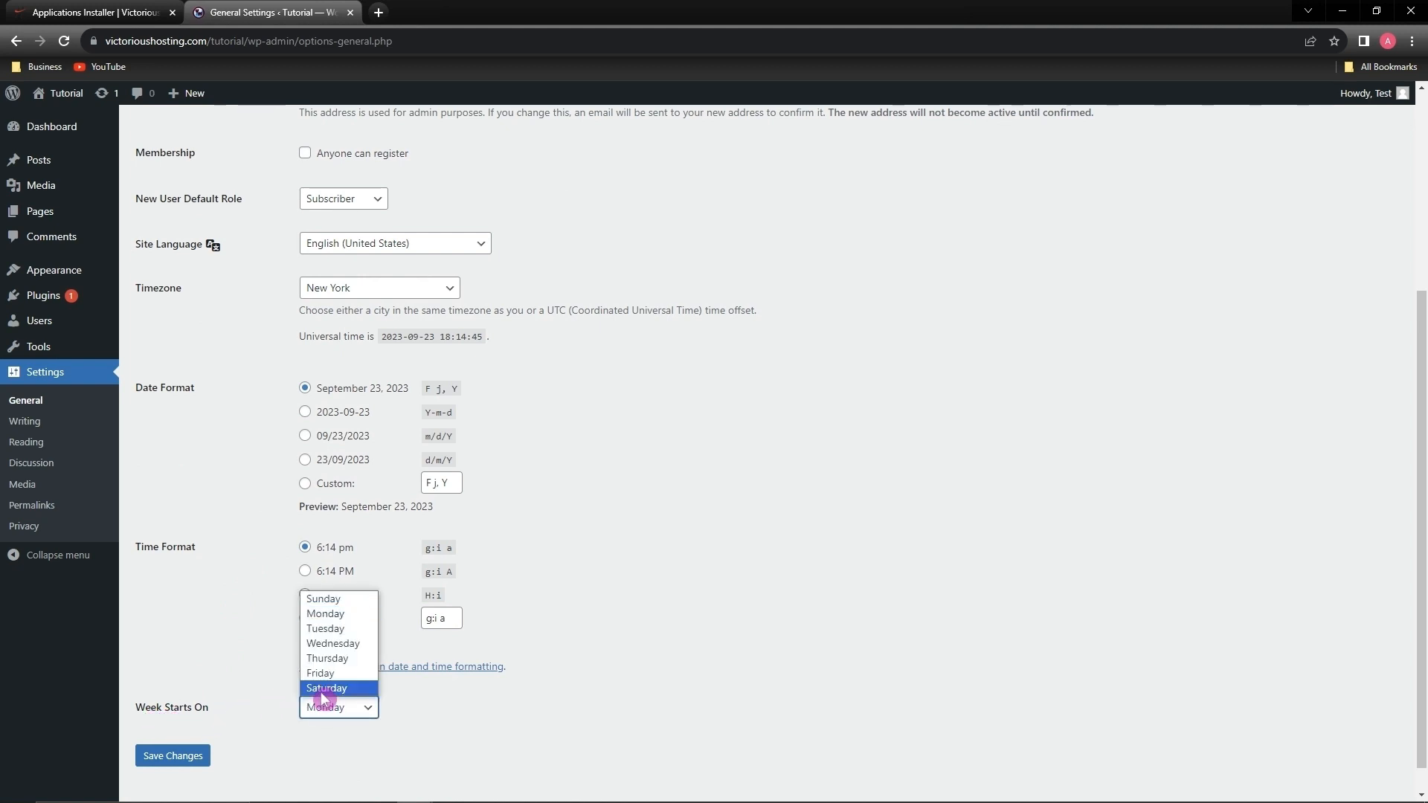
pyautogui.click(253, 700)
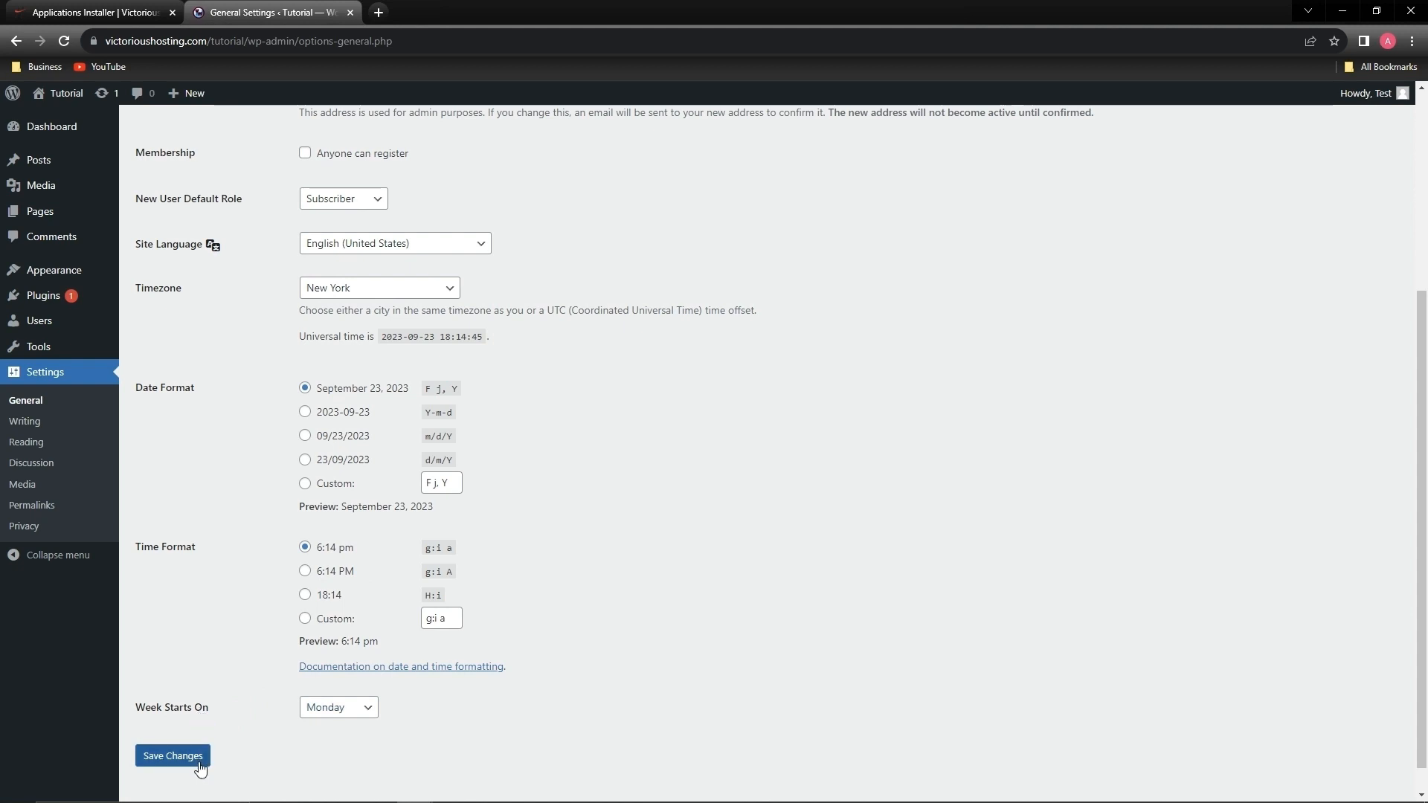
pyautogui.click(172, 756)
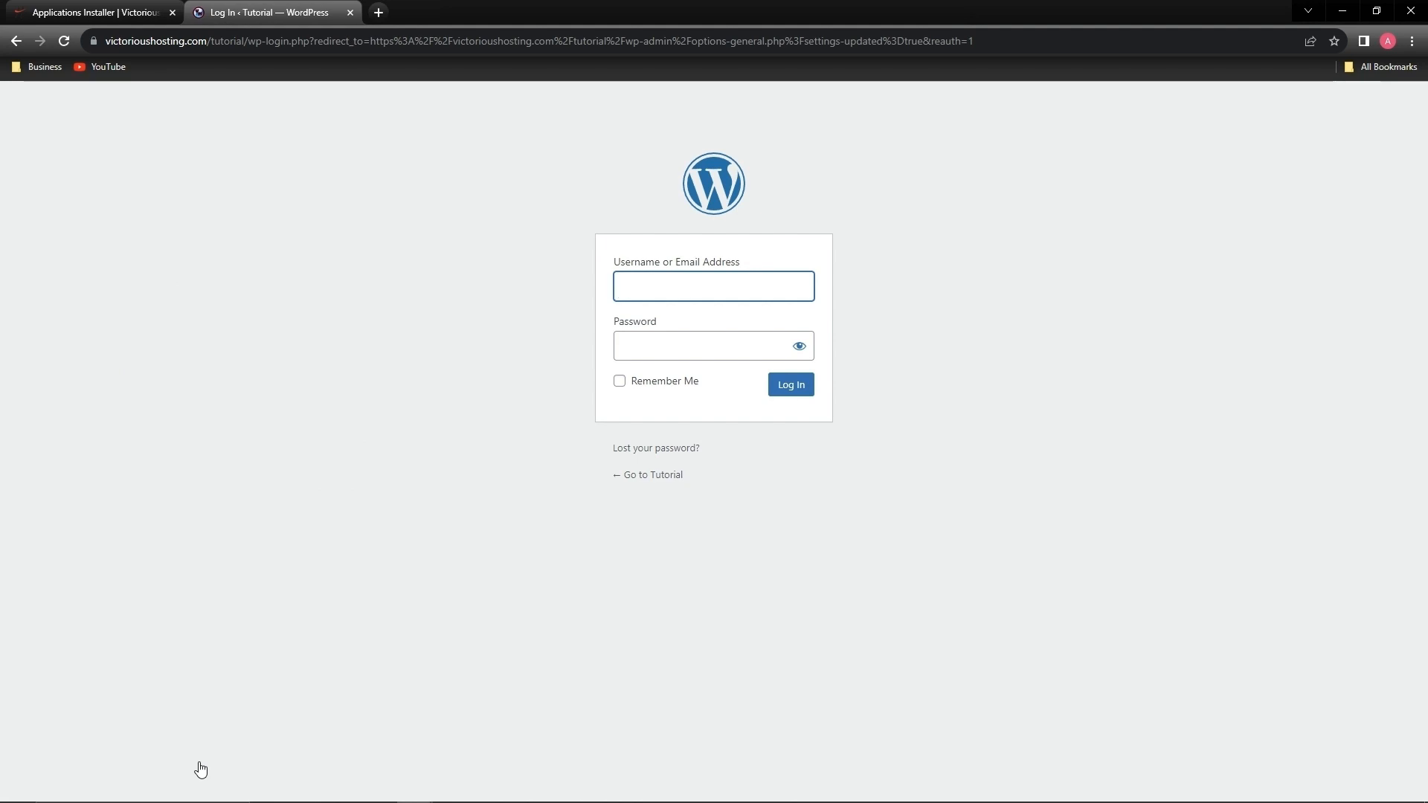
# Log back in to the WordPress admin with the admin username and password.
pyautogui.write('Test')
pyautogui.press('Tab')
pyautogui.write('*****')
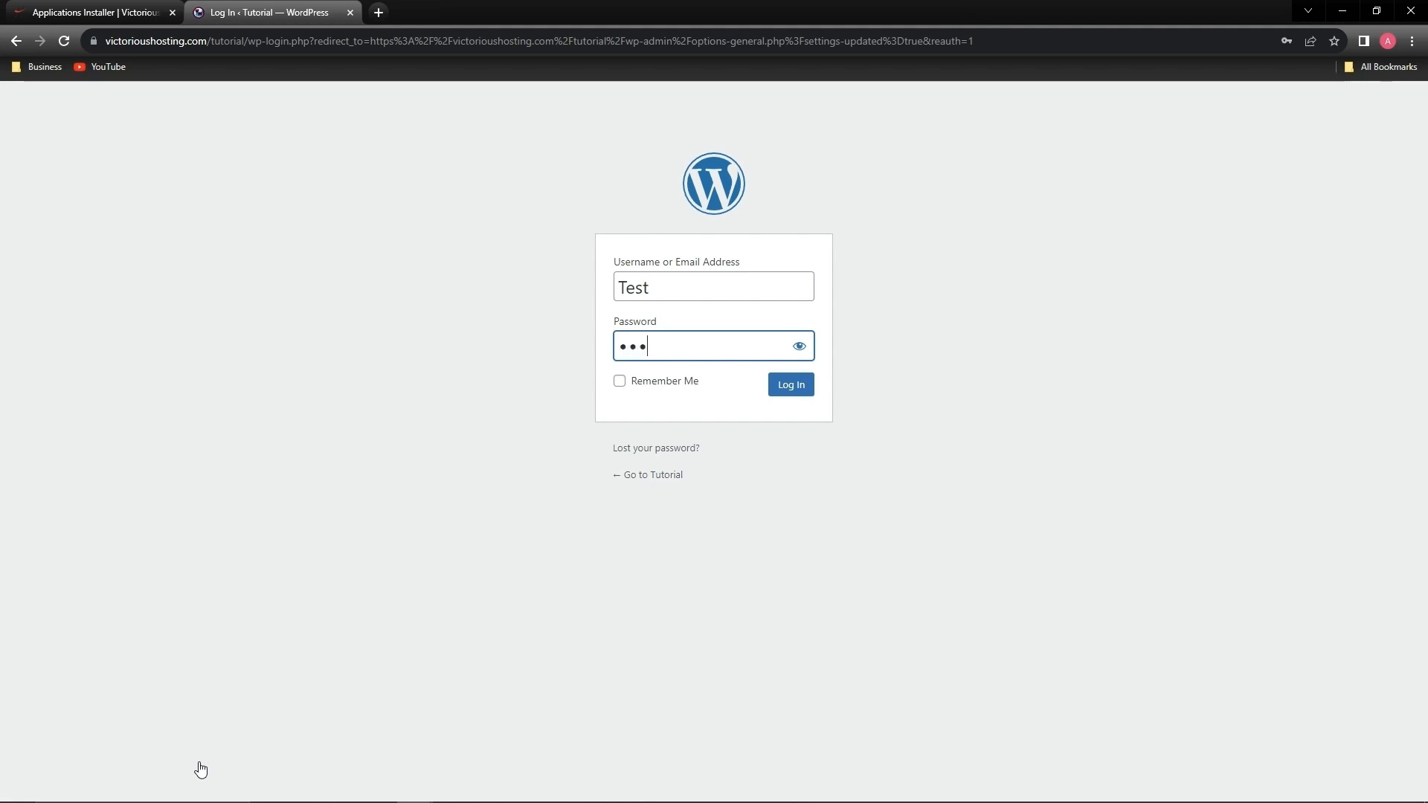
pyautogui.write('***')
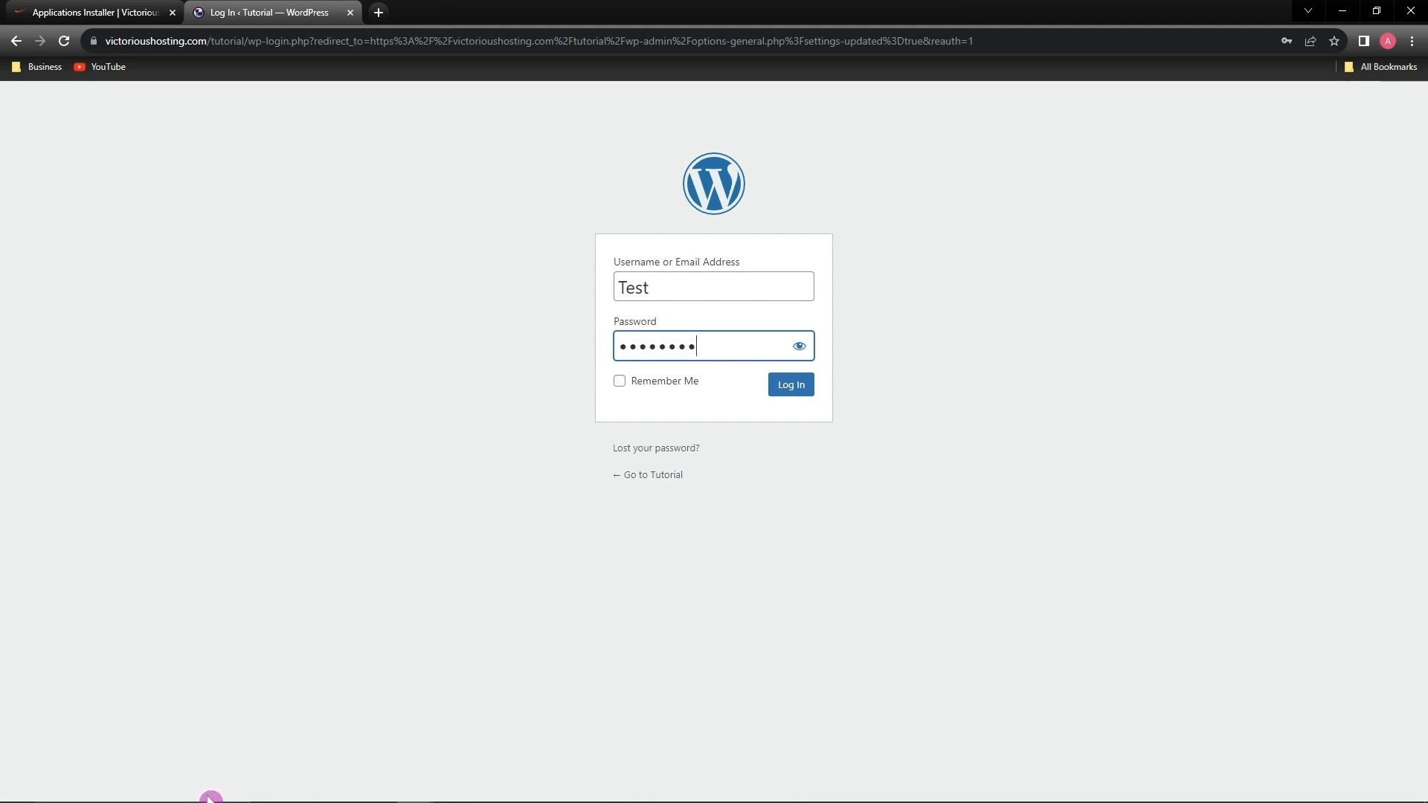
pyautogui.click(796, 388)
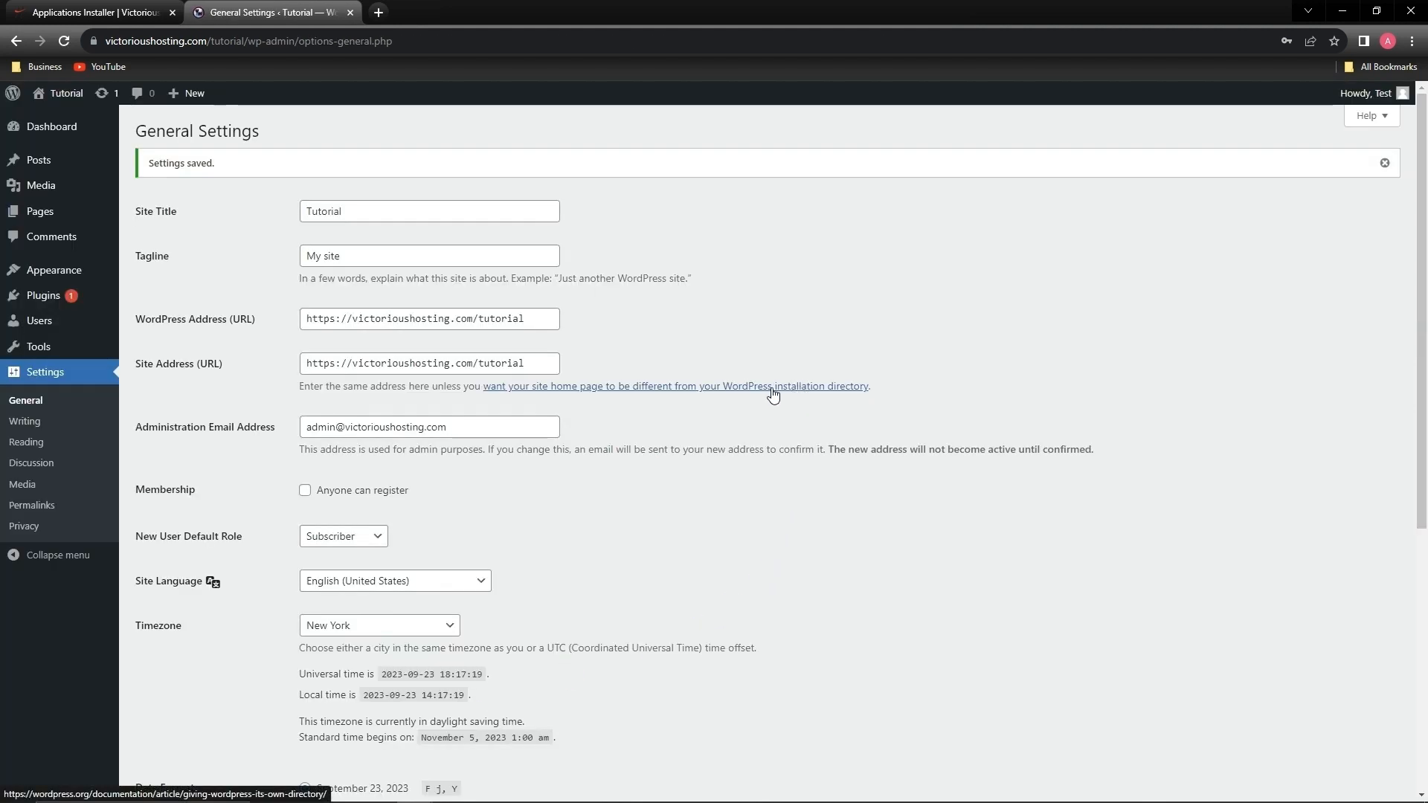
# Open the public site from the site-name menu in a new tab and switch to it to view the front page.
pyautogui.click(203, 201)
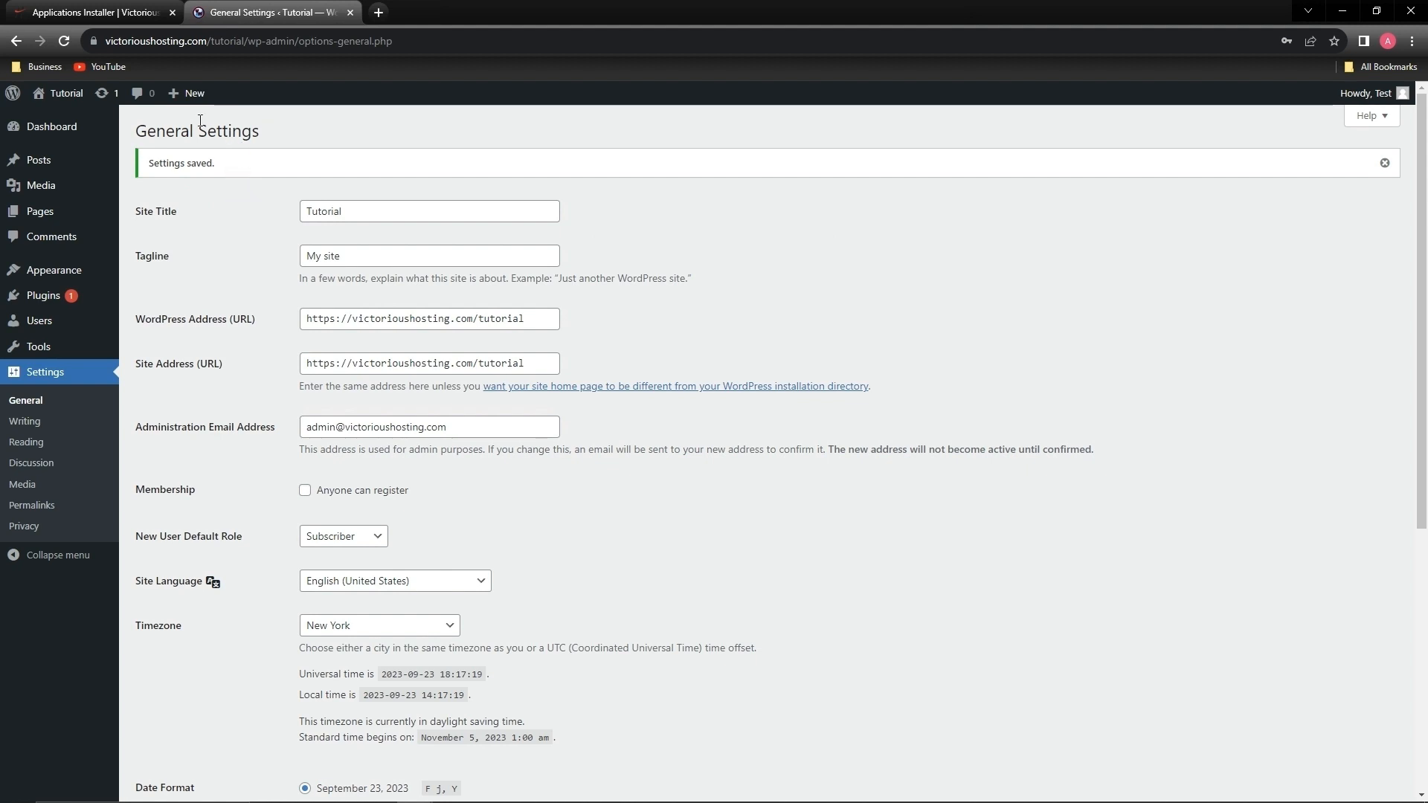
pyautogui.moveTo(69, 100)
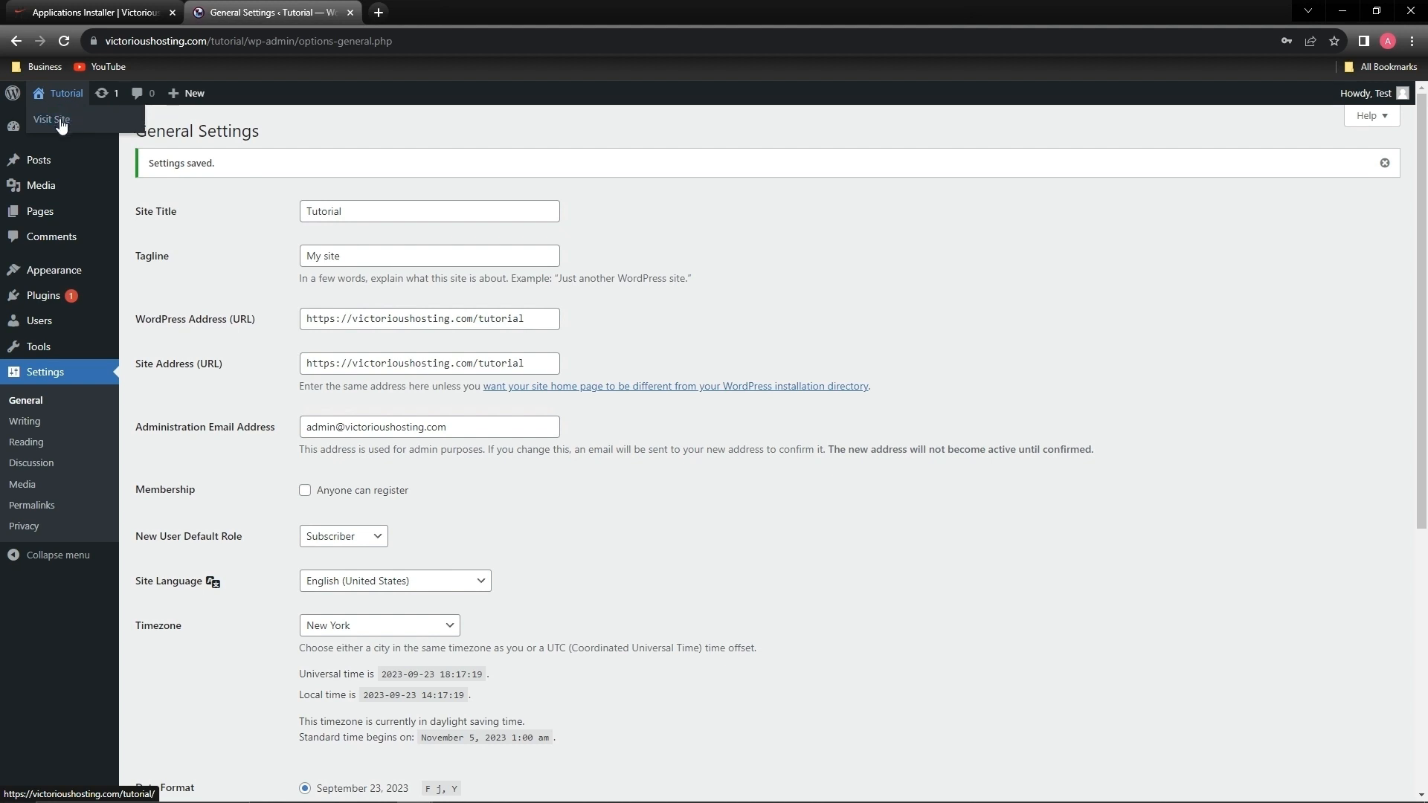
pyautogui.rightClick(62, 127)
pyautogui.click(127, 128)
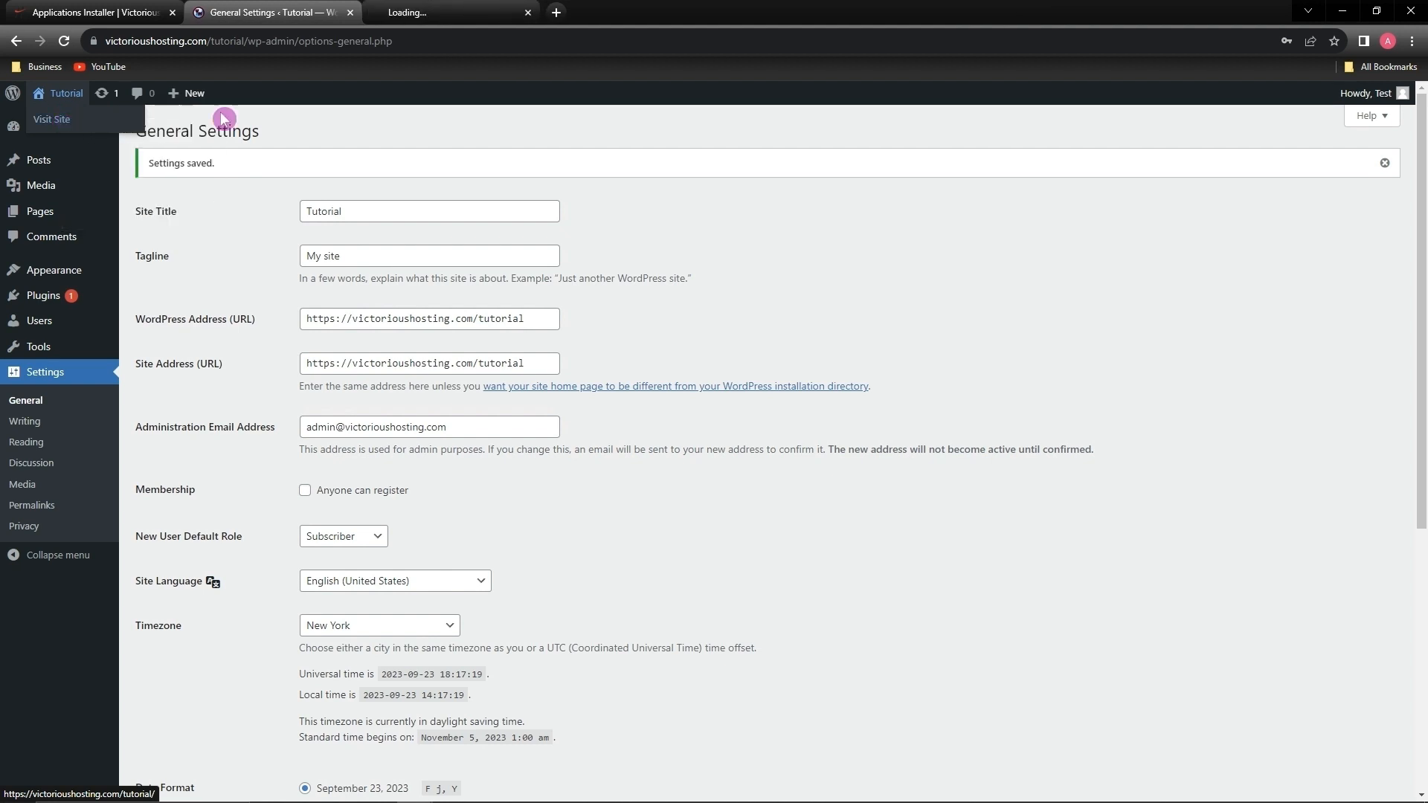
pyautogui.click(428, 9)
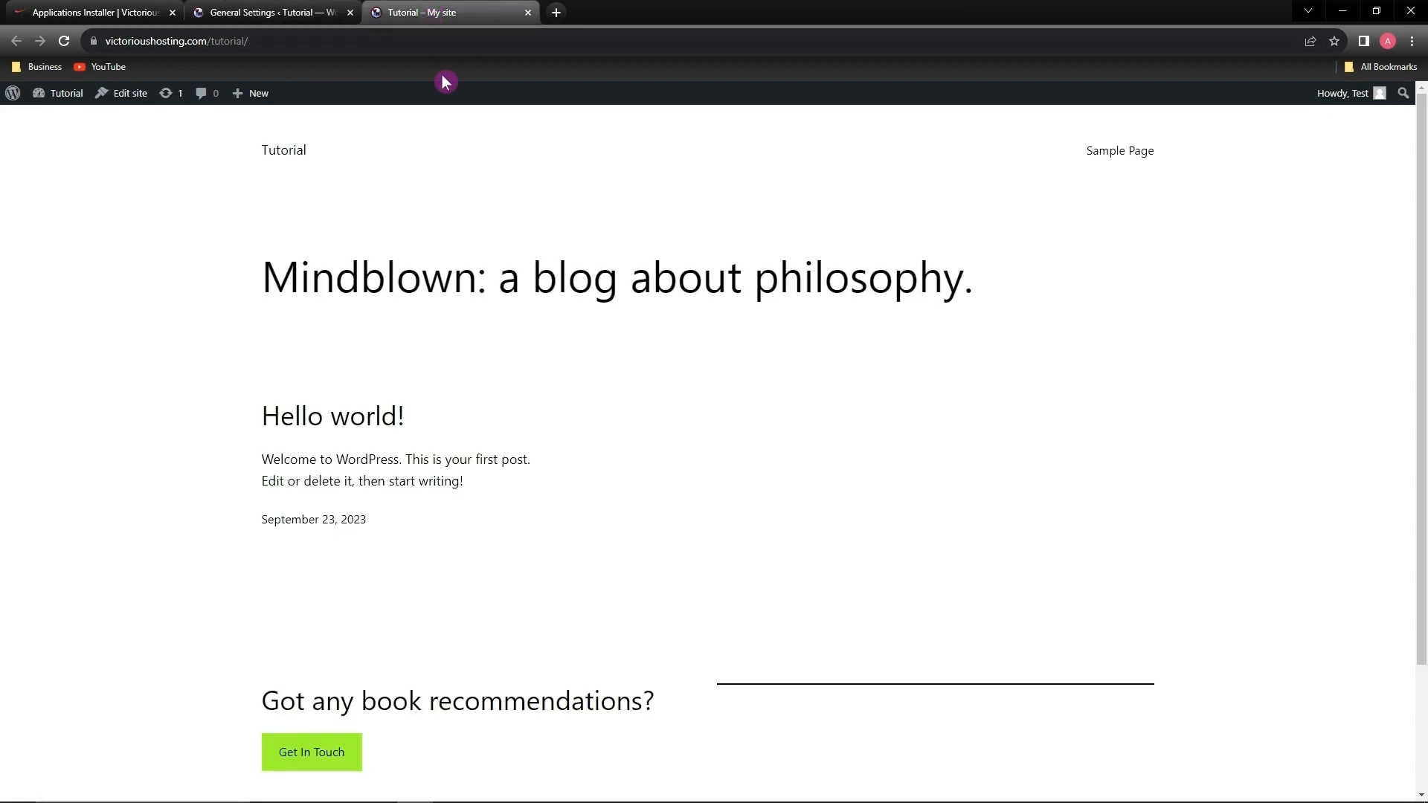